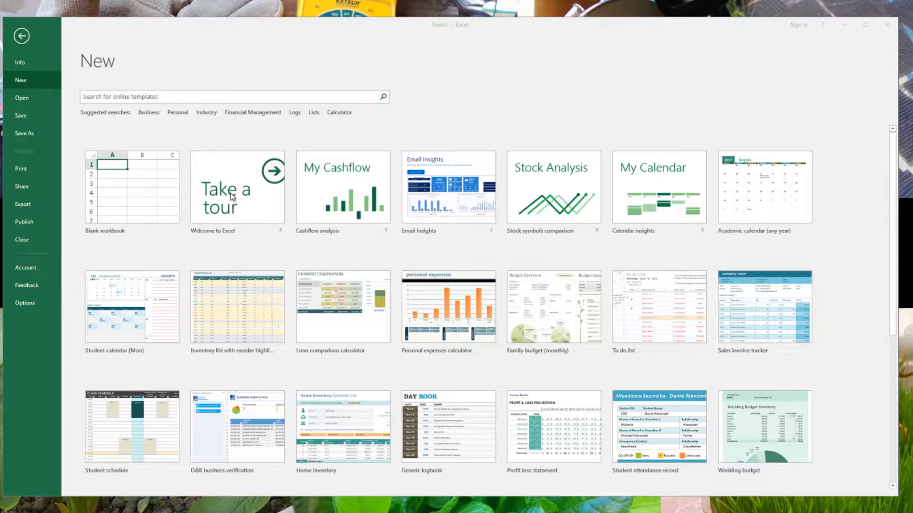
- Create a new blank workbook
{"action": "left_click", "coordinate": [117, 191]}
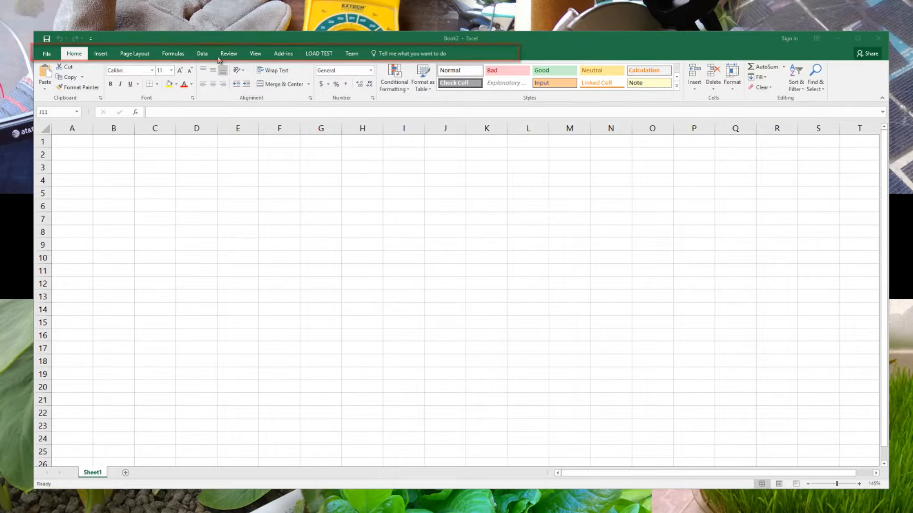
- Look through the ribbon's Home, Insert, Formulas, Review, View, Add-ins and Team commands, ending on Insert
{"action": "left_click", "coordinate": [79, 54]}
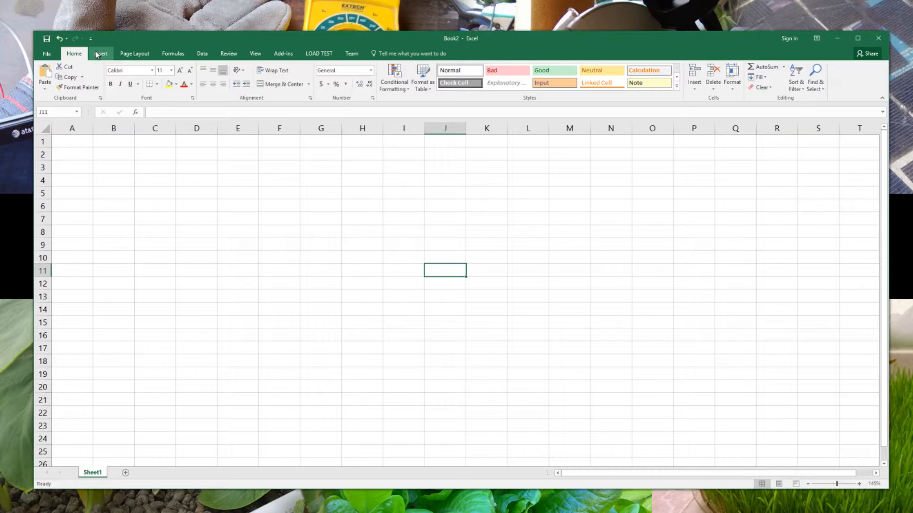
{"action": "left_click", "coordinate": [101, 53]}
{"action": "left_click", "coordinate": [173, 53]}
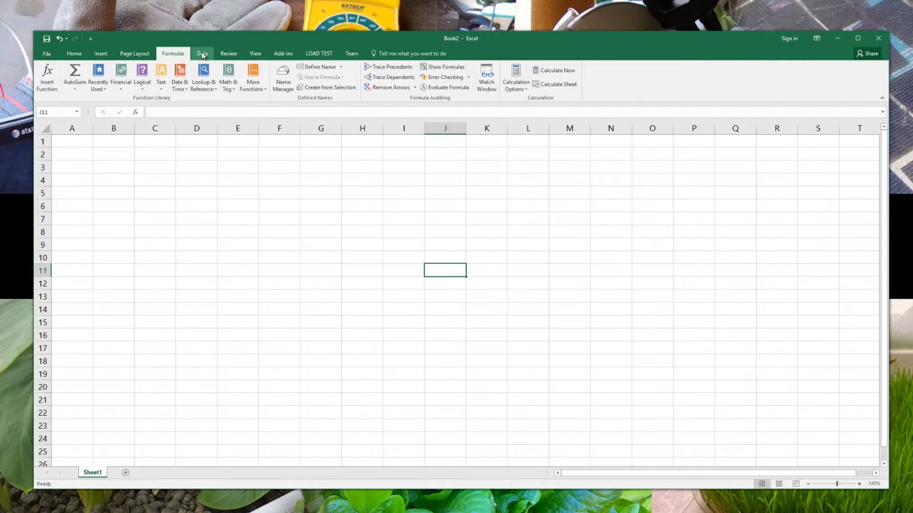
{"action": "left_click", "coordinate": [229, 54]}
{"action": "left_click", "coordinate": [255, 53]}
{"action": "left_click", "coordinate": [284, 53]}
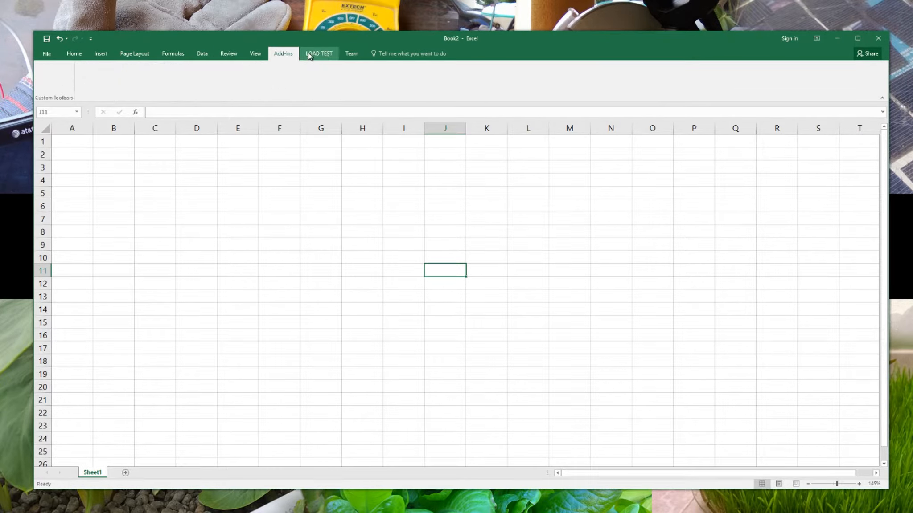
{"action": "left_click", "coordinate": [352, 53]}
{"action": "left_click", "coordinate": [74, 54]}
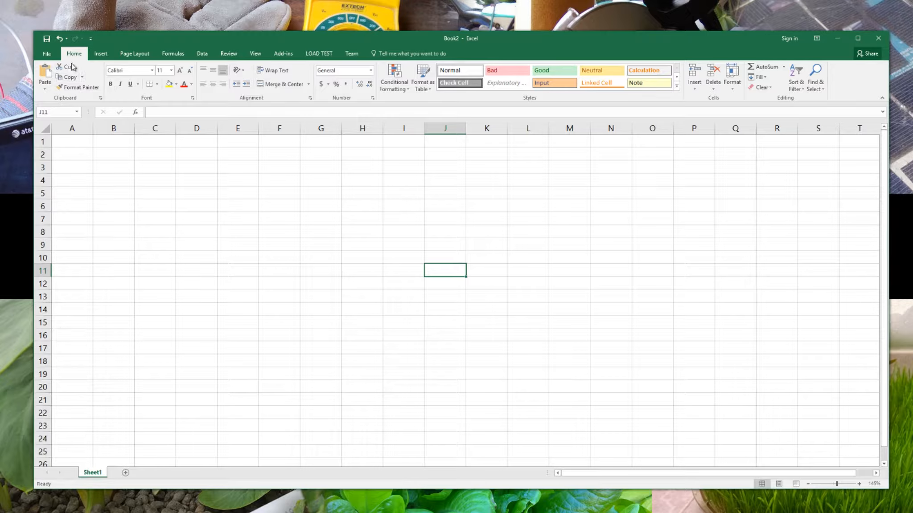
{"action": "left_click", "coordinate": [101, 54]}
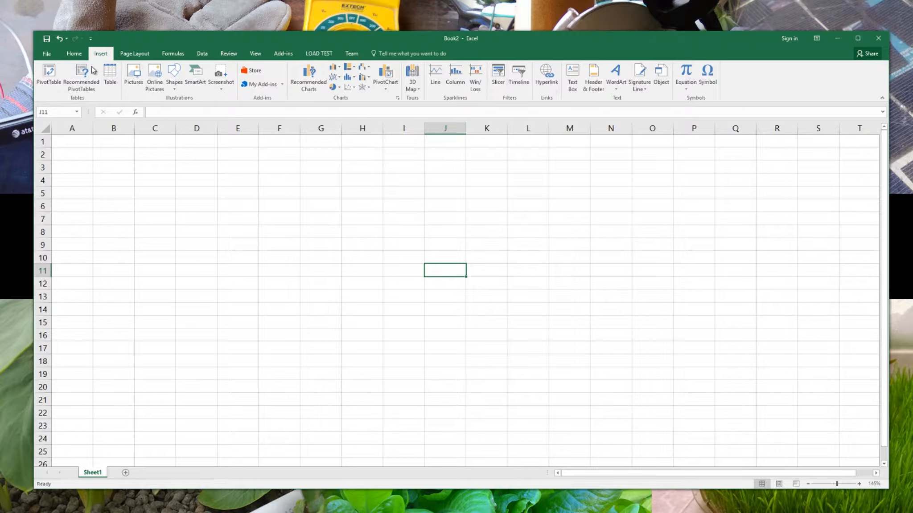
- Jump to cell A1 by its reference, and activate the formula bar for cell C3
{"action": "left_click", "coordinate": [54, 112]}
{"action": "type", "text": "A1"}
{"action": "key", "text": "Return"}
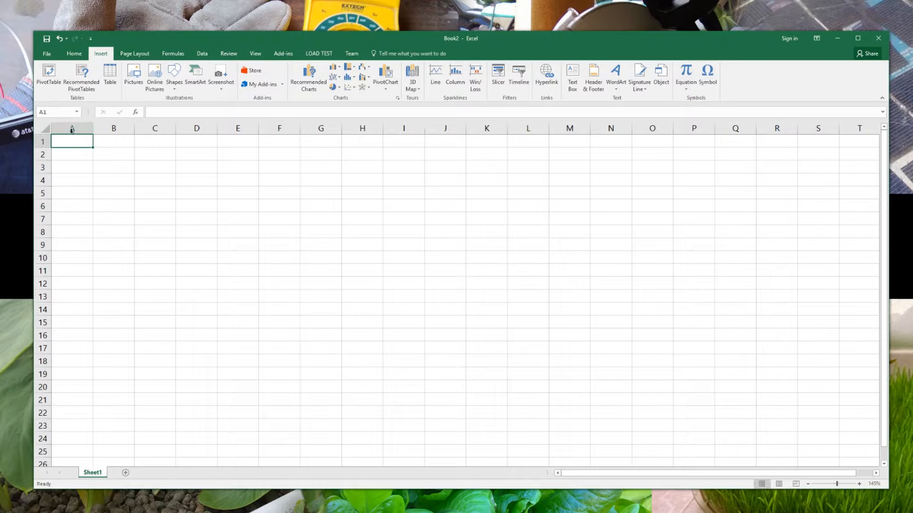
{"action": "left_click", "coordinate": [62, 114]}
{"action": "key", "text": "BackSpace"}
{"action": "key", "text": "Return"}
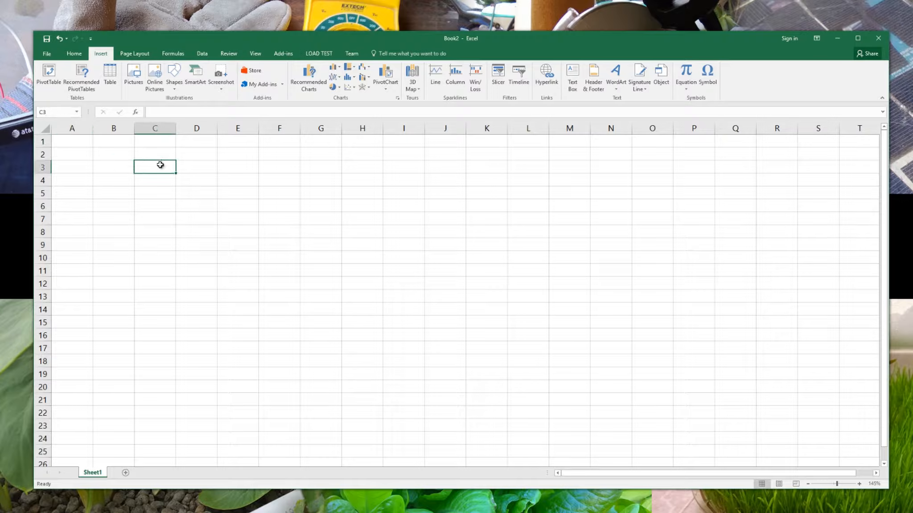
{"action": "left_click", "coordinate": [68, 112]}
{"action": "left_click", "coordinate": [150, 111]}
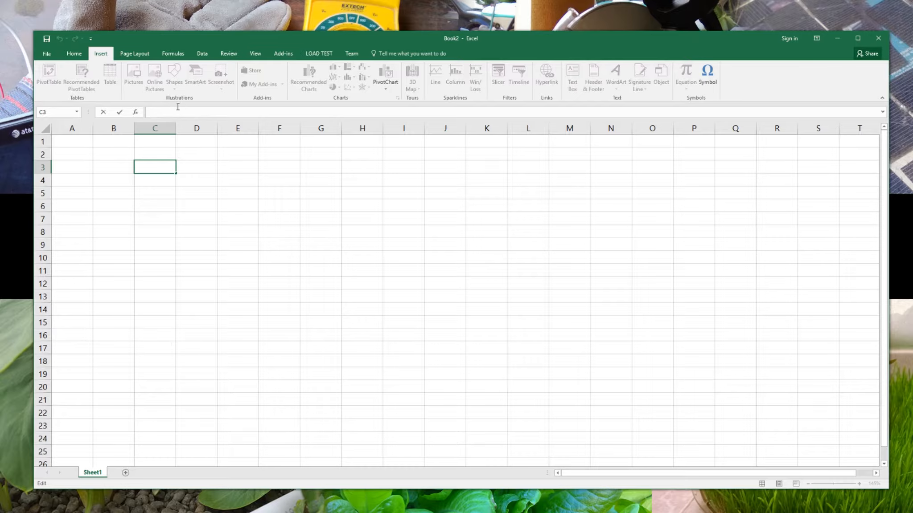
- Select whole columns A through F one after another, followed by rows 2, 3 and 5
{"action": "left_click", "coordinate": [75, 127]}
{"action": "left_click", "coordinate": [118, 127]}
{"action": "left_click", "coordinate": [152, 128]}
{"action": "left_click", "coordinate": [197, 128]}
{"action": "left_click", "coordinate": [238, 128]}
{"action": "left_click", "coordinate": [279, 128]}
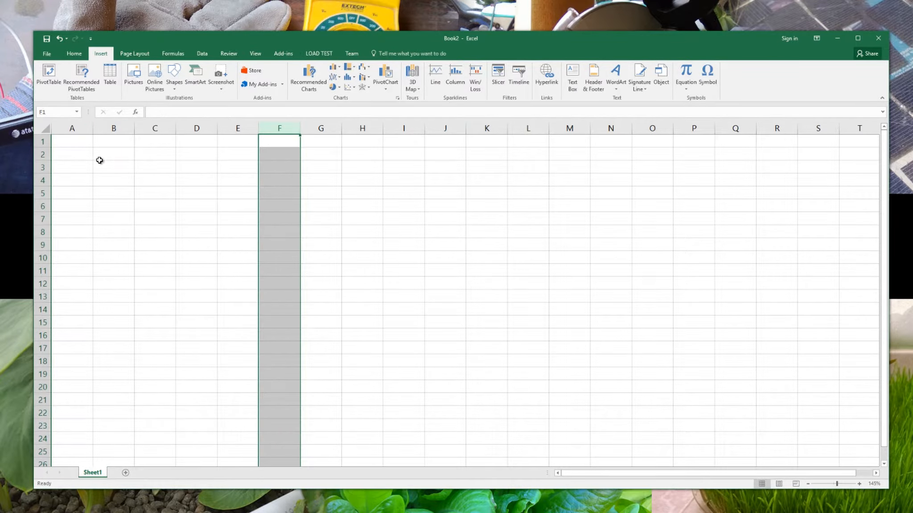
{"action": "left_click", "coordinate": [42, 154]}
{"action": "left_click", "coordinate": [43, 167]}
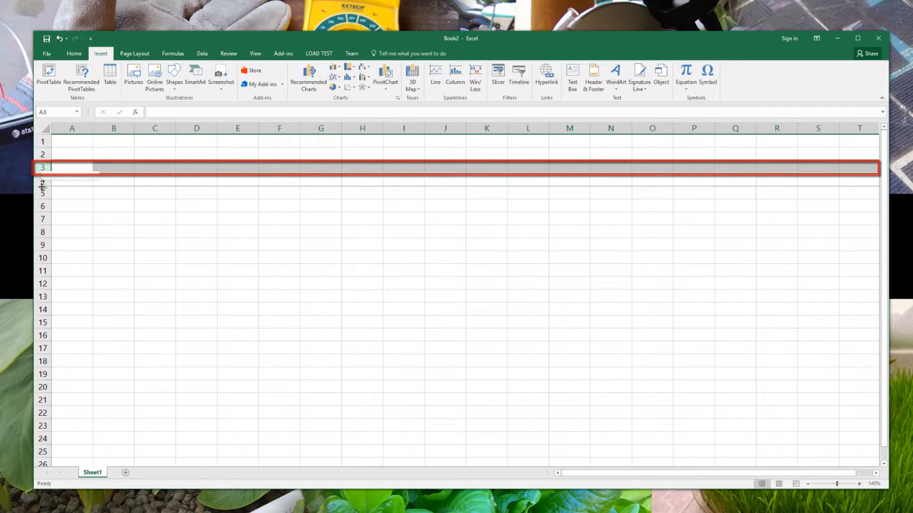
{"action": "left_click", "coordinate": [43, 193]}
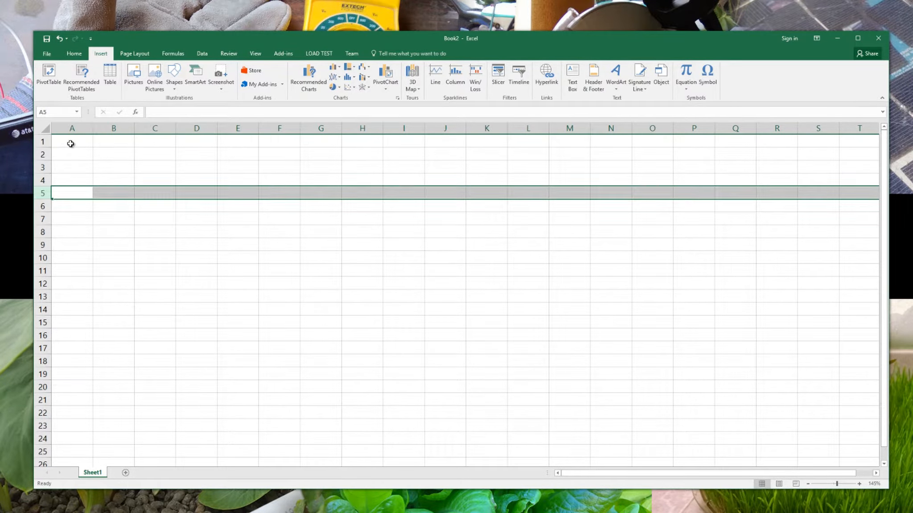
- Select individual cells such as A1, E8 and B2, and a rectangular block starting at B2, finishing on F19
{"action": "left_click", "coordinate": [70, 144]}
{"action": "left_click", "coordinate": [186, 193]}
{"action": "left_click", "coordinate": [241, 227]}
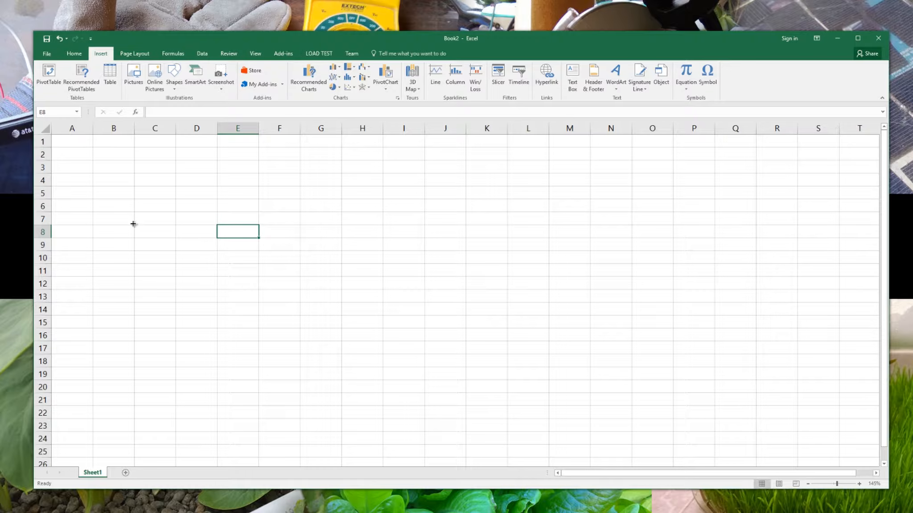
{"action": "left_click", "coordinate": [111, 193]}
{"action": "left_click", "coordinate": [112, 180]}
{"action": "left_click", "coordinate": [112, 152]}
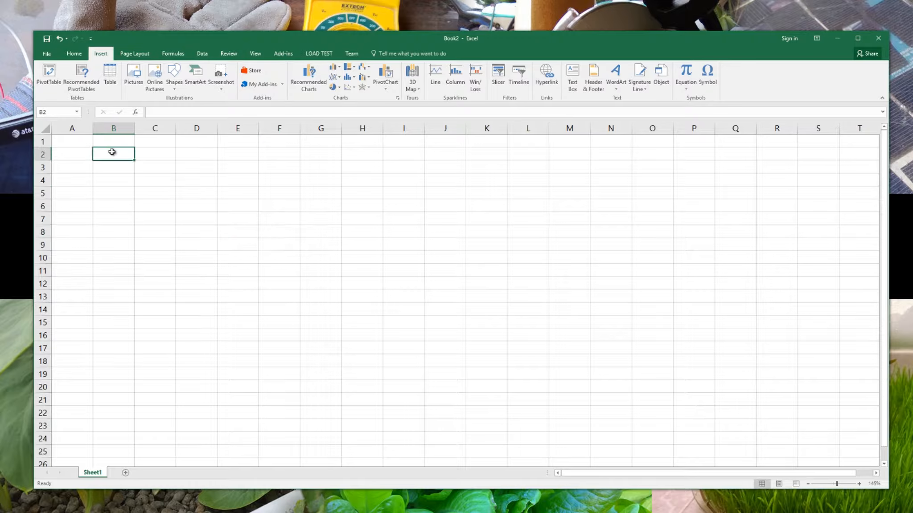
{"action": "left_click_drag", "start_coordinate": [112, 152], "coordinate": [478, 312]}
{"action": "left_click", "coordinate": [279, 374]}
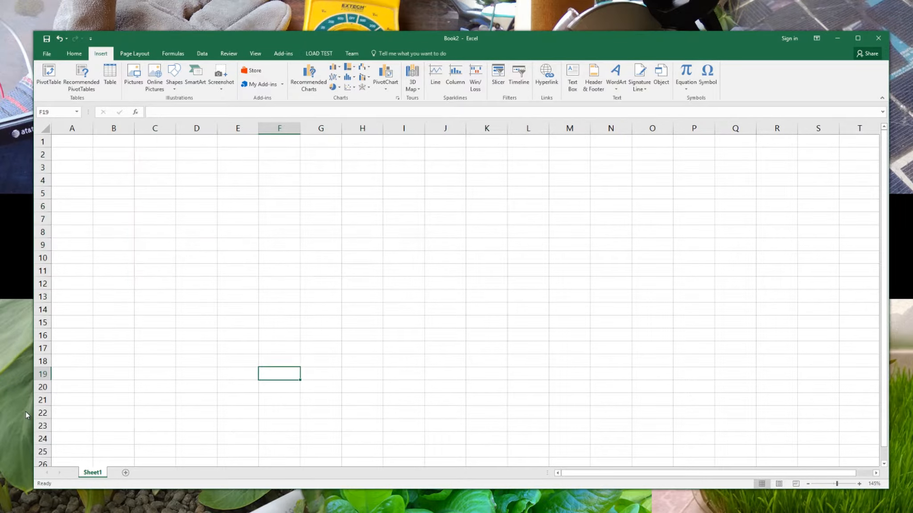
- Add five new worksheets, Sheet2 to Sheet6, and return to Sheet1
{"action": "left_click", "coordinate": [125, 473]}
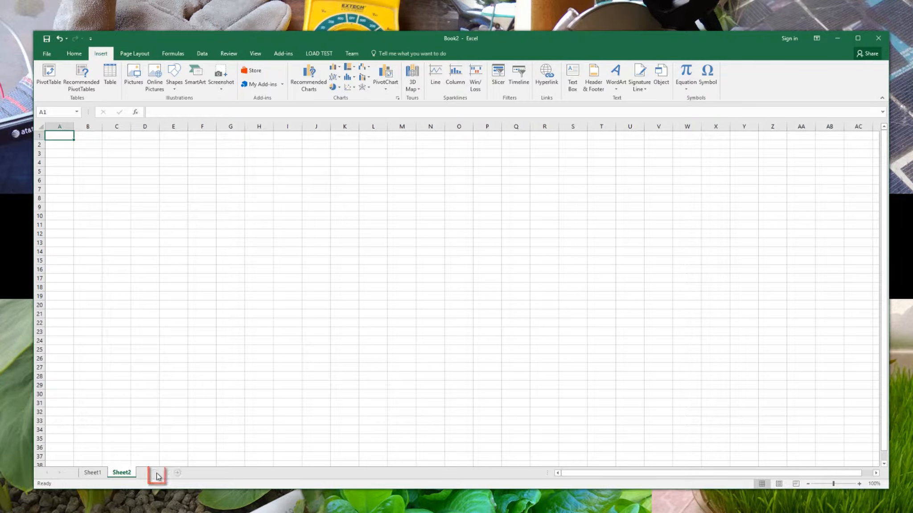
{"action": "left_click", "coordinate": [156, 473]}
{"action": "left_click", "coordinate": [184, 473]}
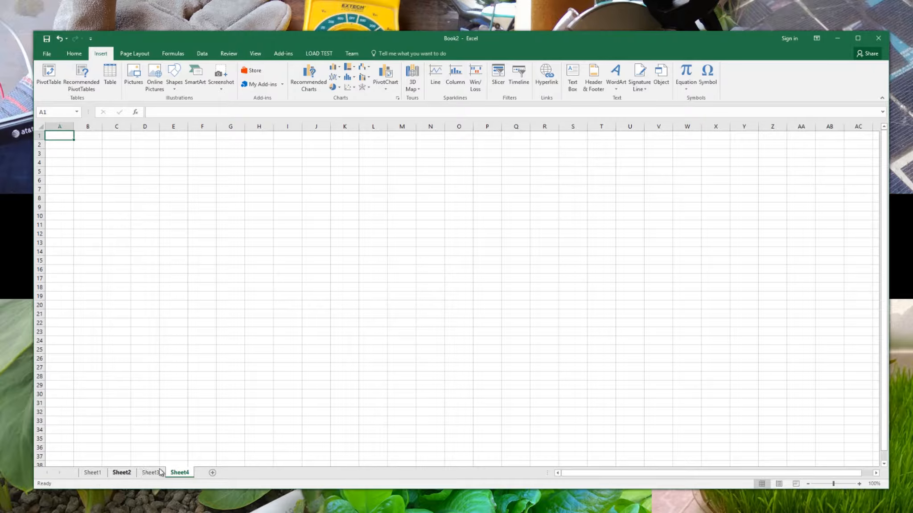
{"action": "left_click", "coordinate": [213, 472]}
{"action": "left_click", "coordinate": [241, 473]}
{"action": "left_click", "coordinate": [92, 473]}
- Scroll Sheet1 across to column B and up to row 1, and select the block B6:H18, finishing on H22
{"action": "left_click_drag", "start_coordinate": [563, 480], "coordinate": [578, 480]}
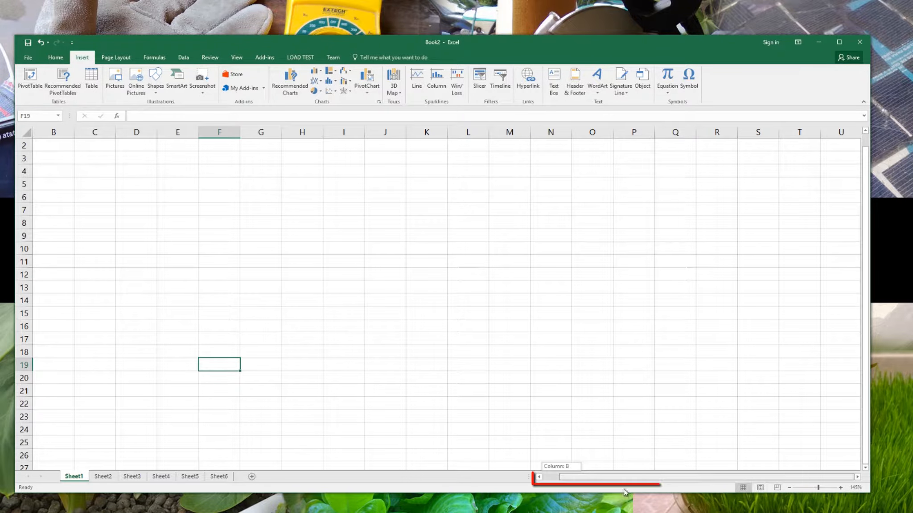
{"action": "left_click_drag", "start_coordinate": [867, 262], "coordinate": [868, 243]}
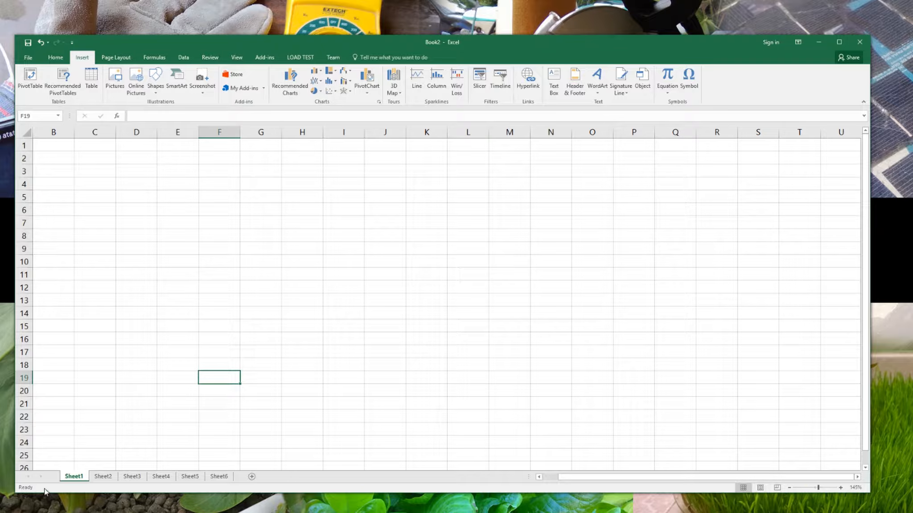
{"action": "left_click_drag", "start_coordinate": [53, 209], "coordinate": [312, 368]}
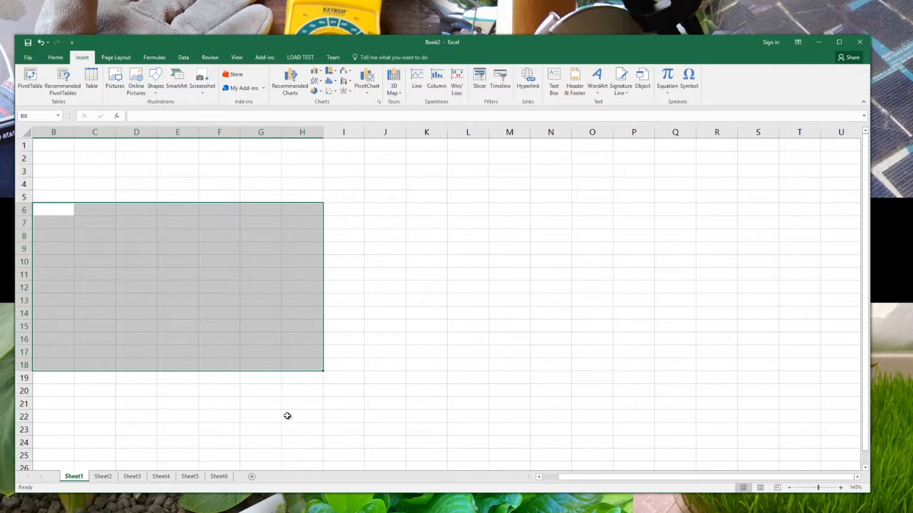
{"action": "left_click", "coordinate": [289, 415]}
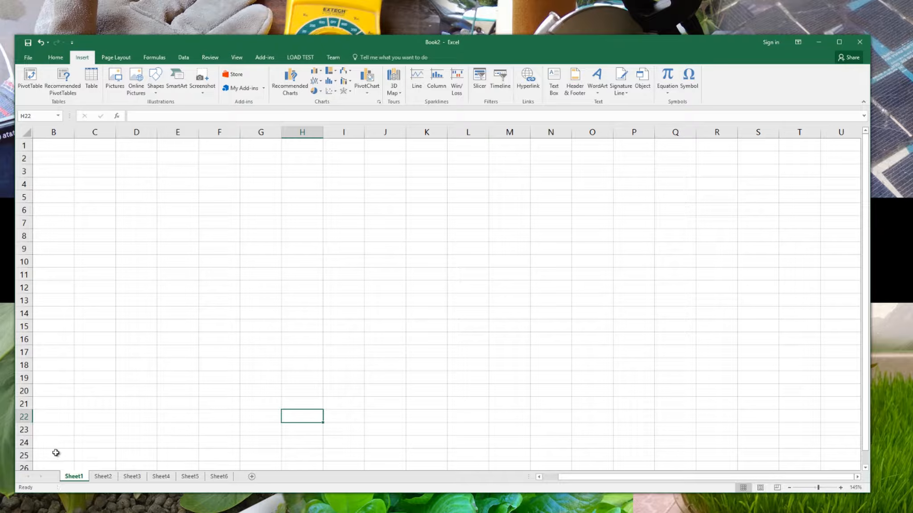
- Examine the status bar customization options and close the list
{"action": "right_click", "coordinate": [43, 492]}
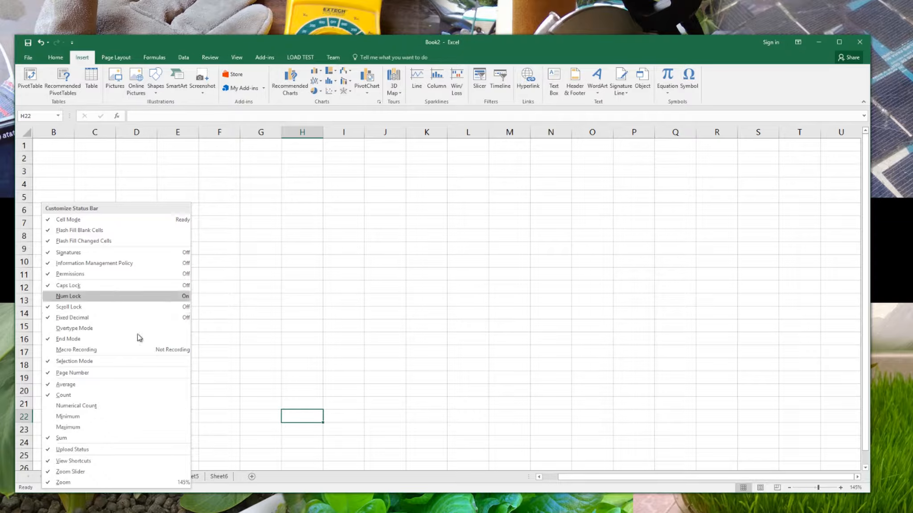
{"action": "left_click", "coordinate": [245, 371]}
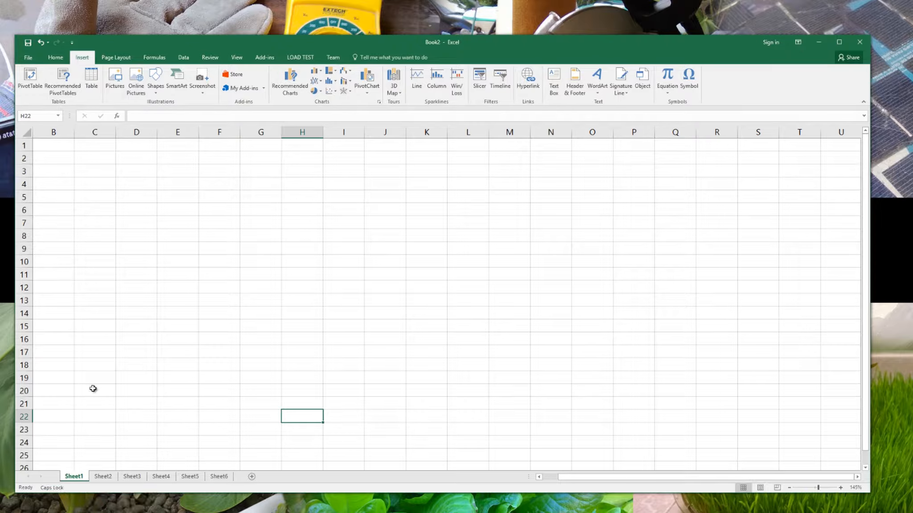
- Enter sample text beginning "asfFASF" in cell C19 with Caps Lock on, undo the entry and turn Caps Lock off
{"action": "left_click", "coordinate": [101, 377]}
{"action": "type", "text": "asfFASFASFASF"}
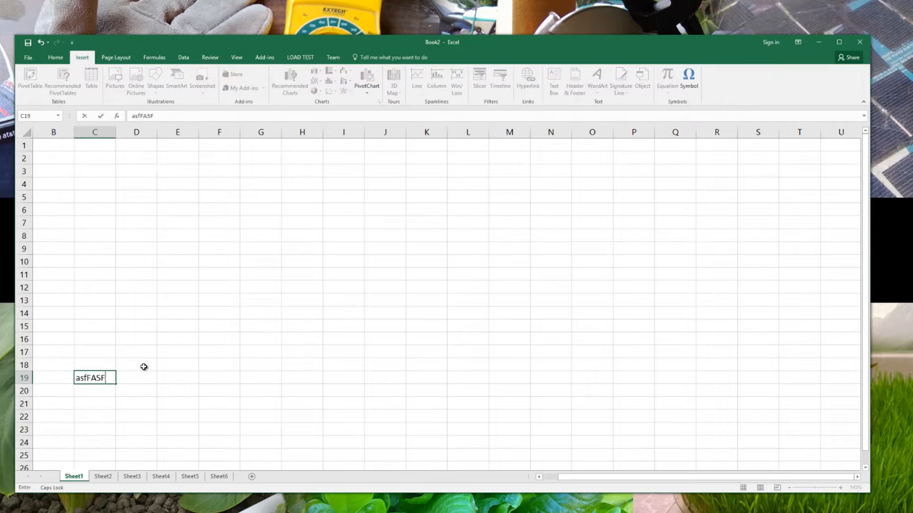
{"action": "left_click", "coordinate": [144, 356]}
{"action": "key", "text": "ctrl+z"}
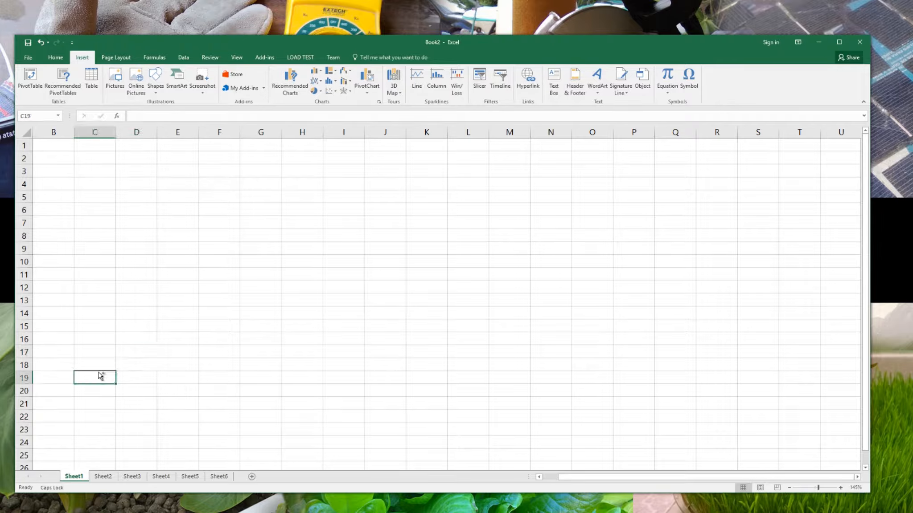
{"action": "key", "text": "Caps_Lock"}
{"action": "key", "text": "Right"}
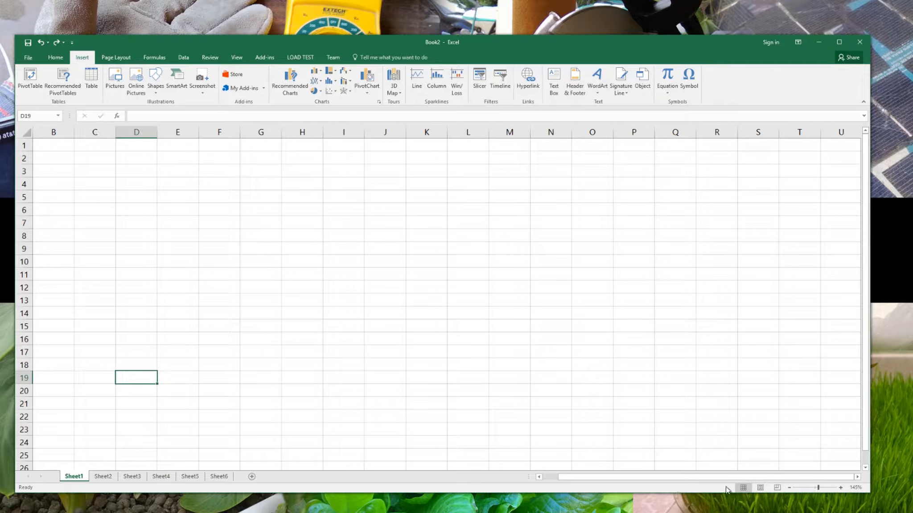
- Enter 14 in cell C1 and 124 in each of the cells C2 to C6
{"action": "left_click", "coordinate": [85, 143]}
{"action": "type", "text": "14"}
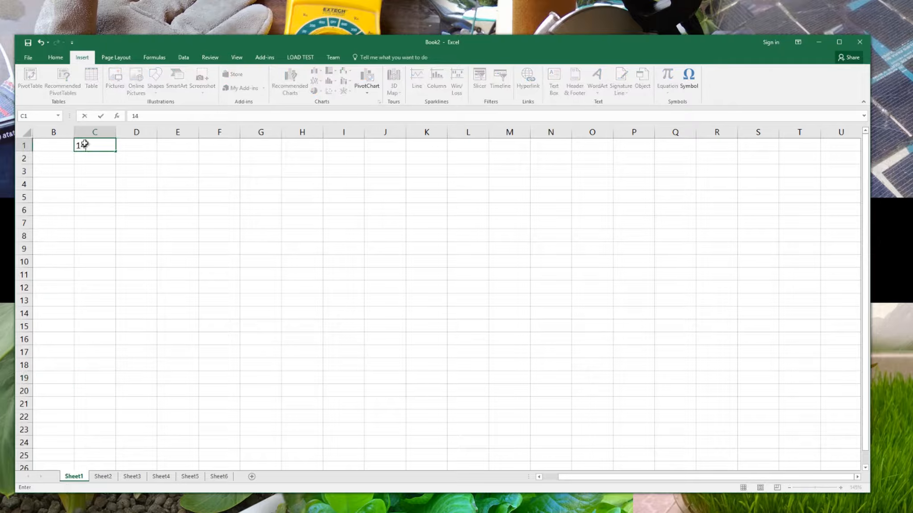
{"action": "key", "text": "Return"}
{"action": "type", "text": "124"}
{"action": "key", "text": "Return"}
{"action": "type", "text": "124"}
{"action": "key", "text": "Return"}
{"action": "type", "text": "124 124"}
{"action": "key", "text": "Return"}
{"action": "type", "text": "124"}
{"action": "key", "text": "Return"}
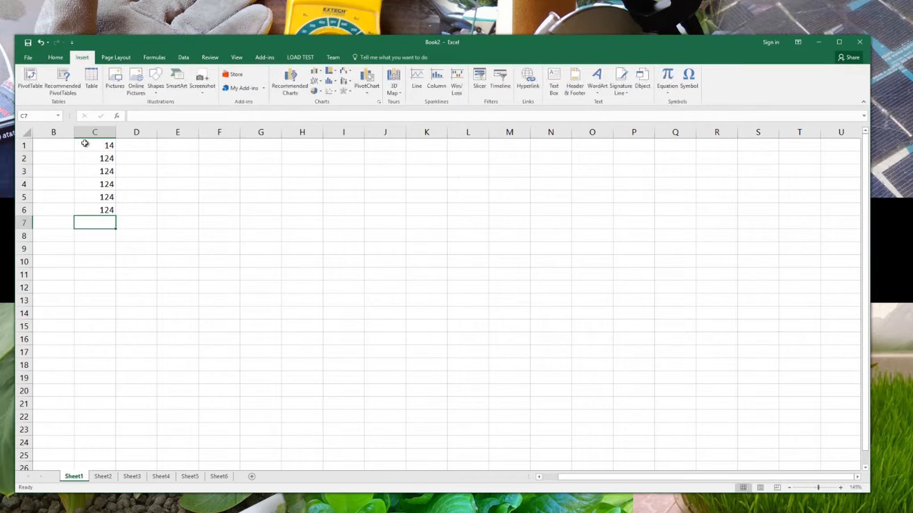
- Select cells C1:C6 to check their average, count and sum
{"action": "left_click", "coordinate": [85, 143]}
{"action": "left_click_drag", "start_coordinate": [85, 144], "coordinate": [103, 209]}
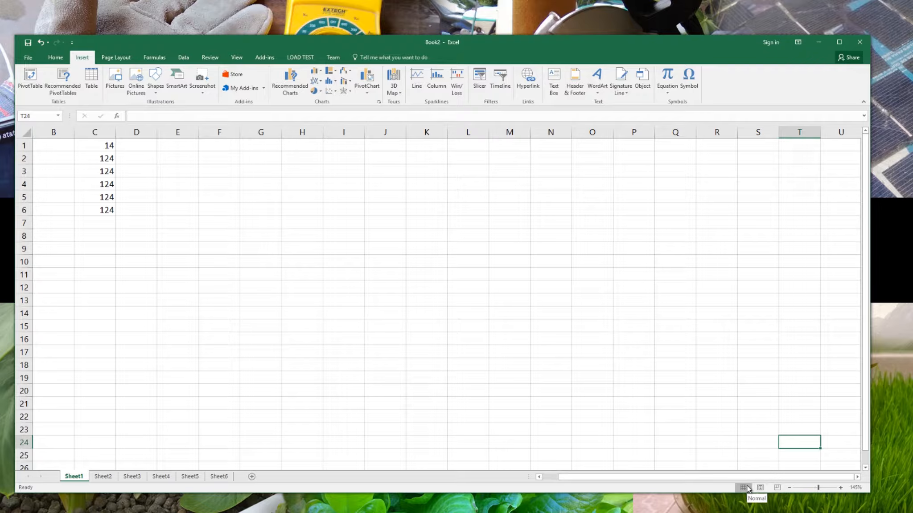
- View the sheet in Page Layout, and switch it to Page Break Preview at 142% zoom
{"action": "left_click", "coordinate": [762, 490]}
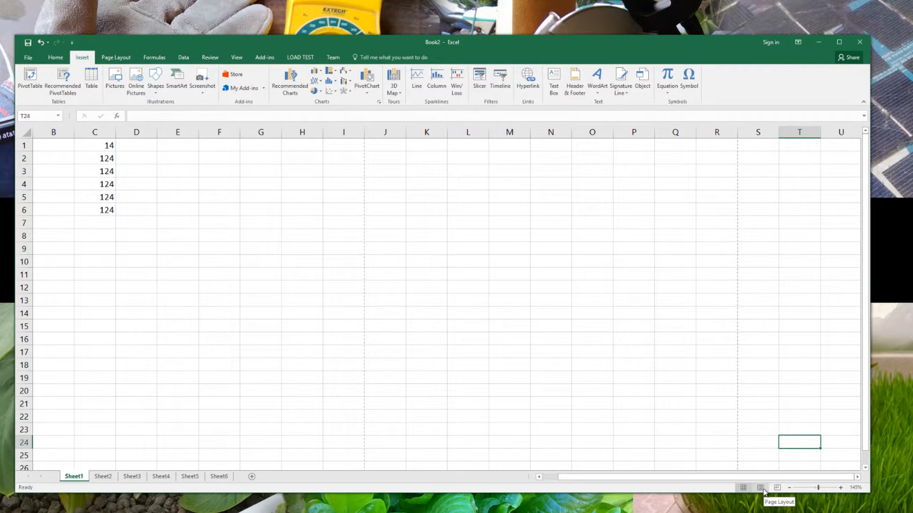
{"action": "left_click", "coordinate": [760, 488]}
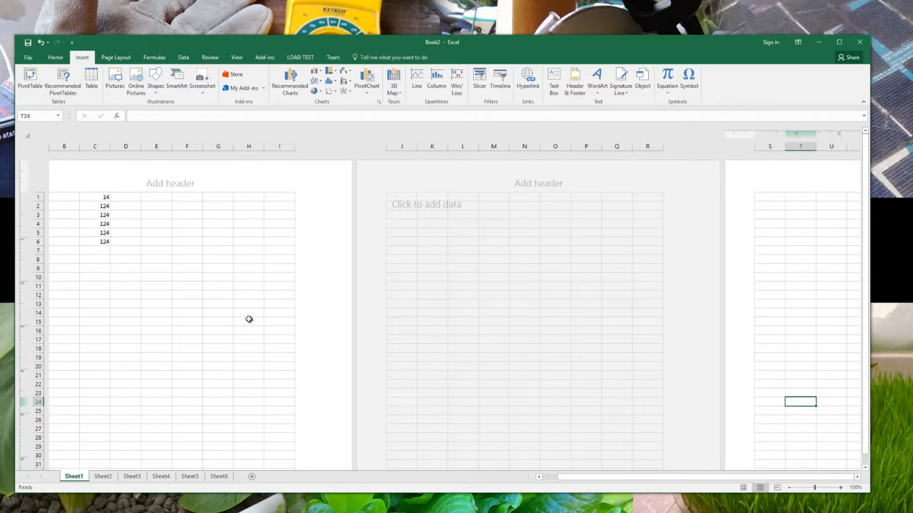
{"action": "left_click", "coordinate": [777, 488]}
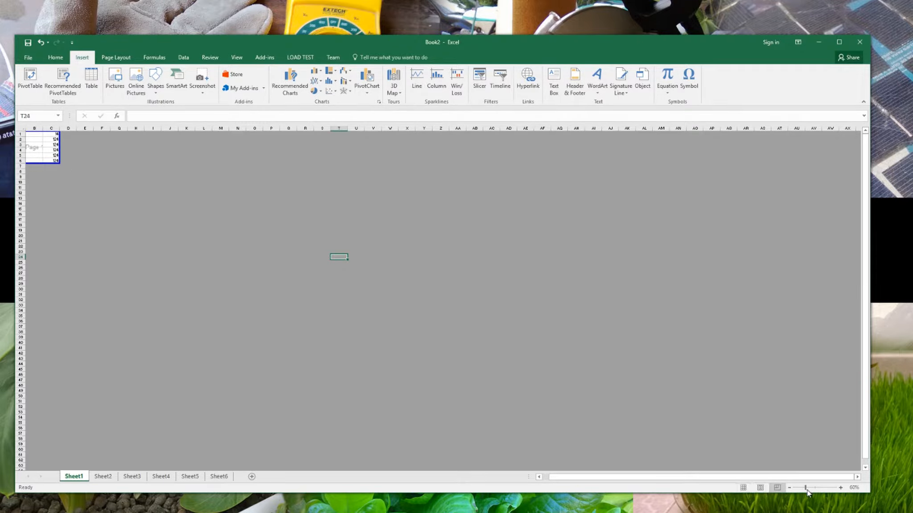
{"action": "left_click_drag", "start_coordinate": [806, 489], "coordinate": [819, 492]}
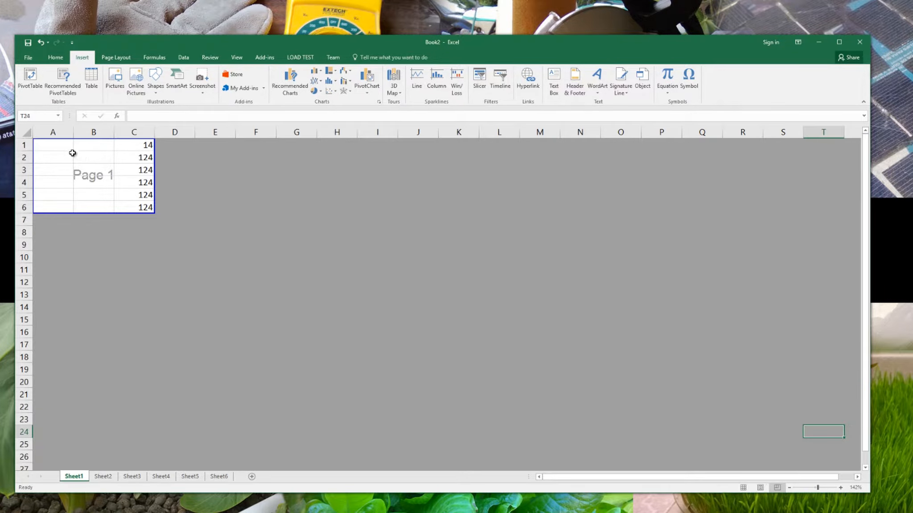
- Extend the print area to column N, and select the Page 1 cells A1:I5
{"action": "left_click_drag", "start_coordinate": [49, 146], "coordinate": [600, 194]}
{"action": "left_click", "coordinate": [145, 203]}
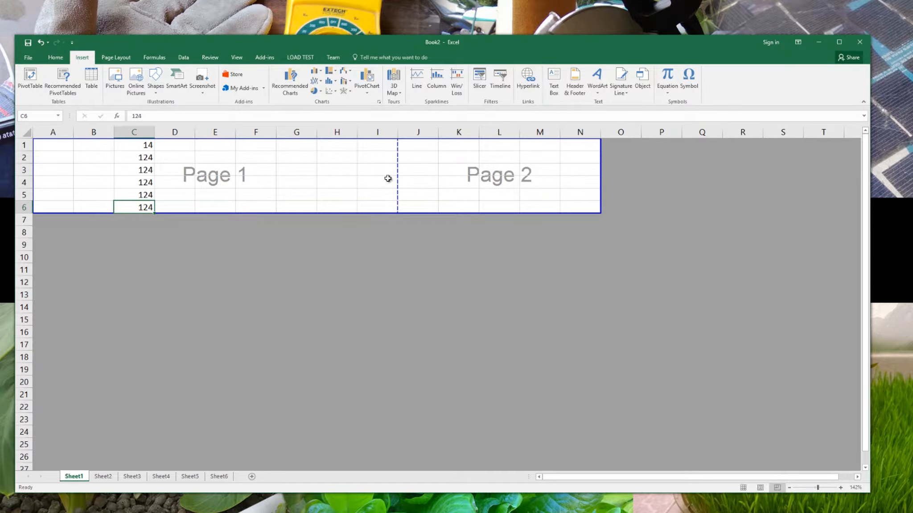
{"action": "left_click_drag", "start_coordinate": [61, 150], "coordinate": [378, 195]}
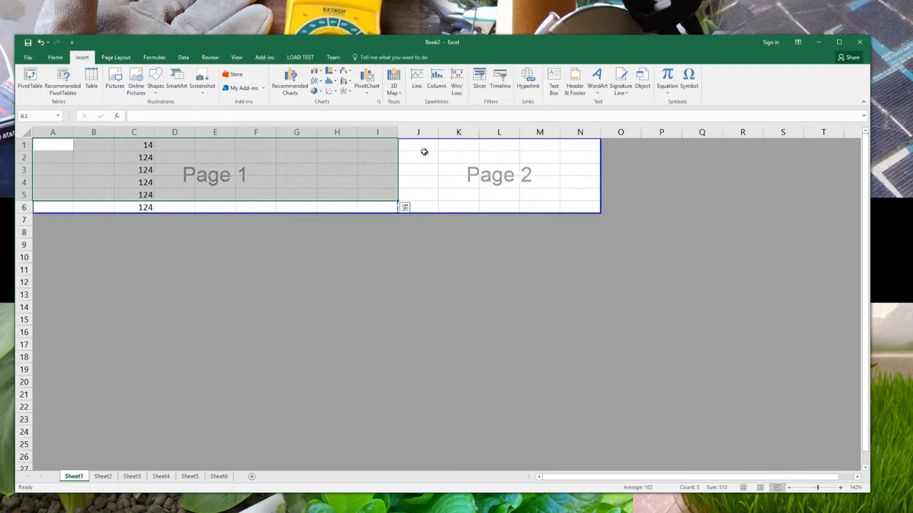
- Select cells in Page 2 and cell G4, and extend the print area to column S and row 25
{"action": "left_click_drag", "start_coordinate": [424, 150], "coordinate": [538, 197]}
{"action": "left_click", "coordinate": [313, 181]}
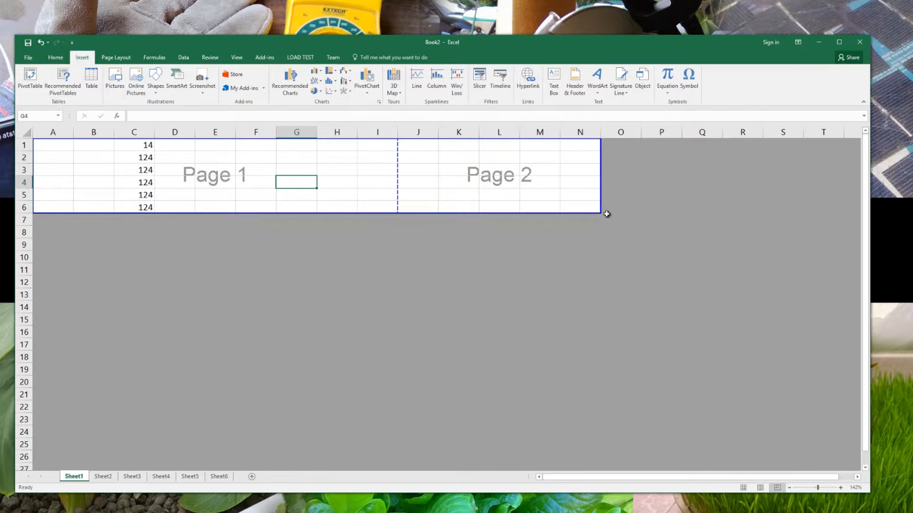
{"action": "left_click_drag", "start_coordinate": [602, 213], "coordinate": [803, 450]}
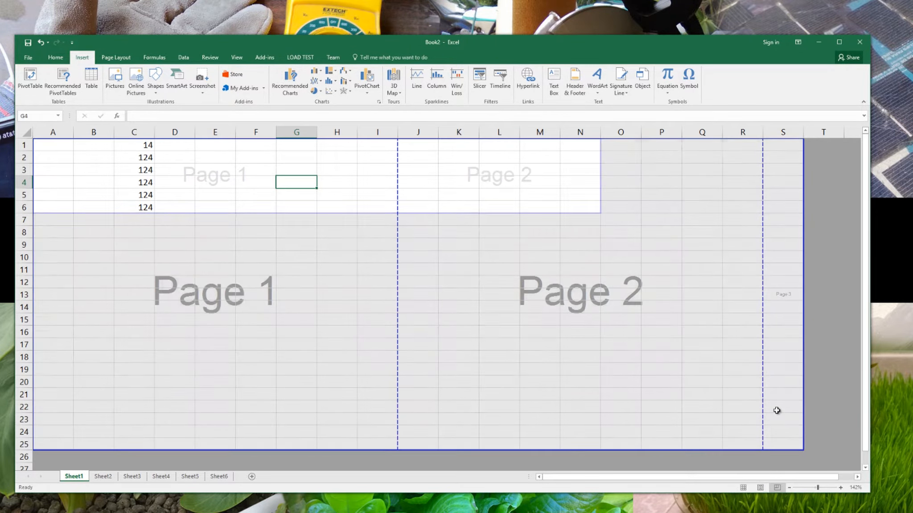
- Fill the Page 2 area with sample text: asfasfa in K11, asf in M8, asfasf in O9 and asf in N19
{"action": "left_click", "coordinate": [475, 269]}
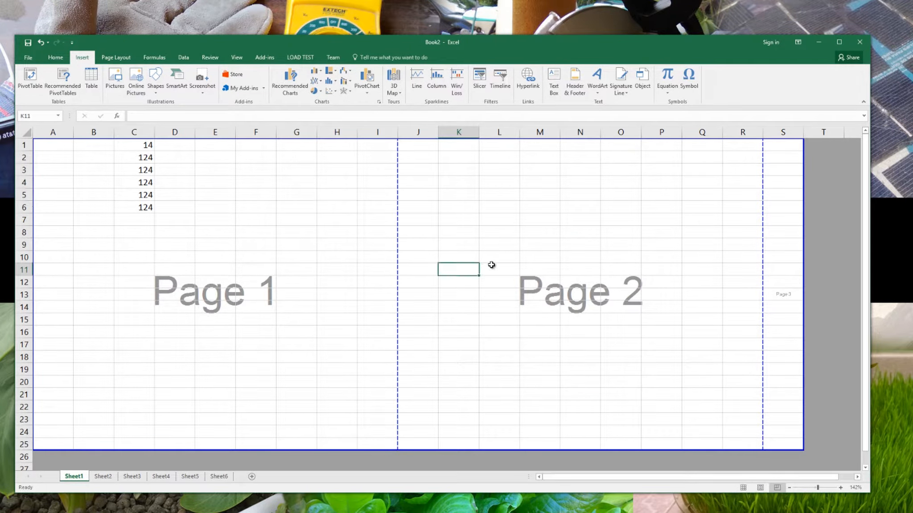
{"action": "type", "text": "asfasfa"}
{"action": "left_click", "coordinate": [532, 233]}
{"action": "type", "text": "asf"}
{"action": "left_click", "coordinate": [611, 245]}
{"action": "type", "text": "asfasf"}
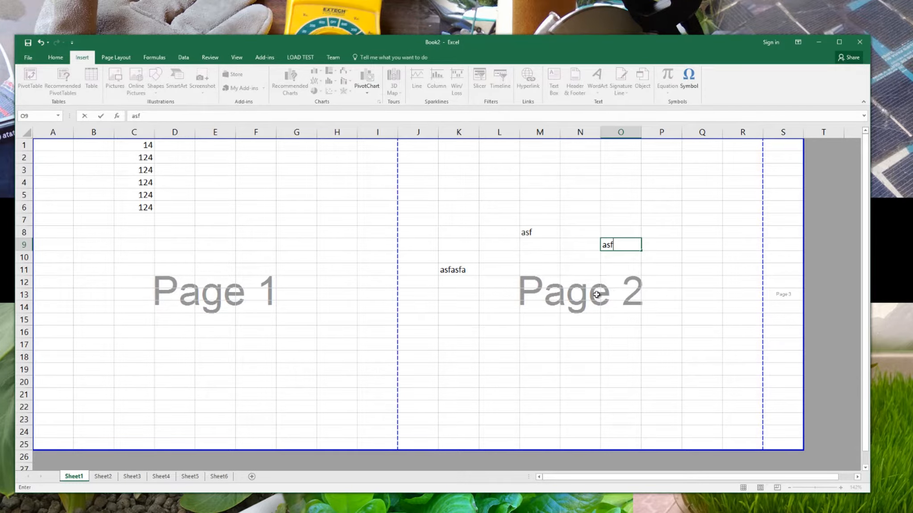
{"action": "left_click", "coordinate": [582, 363]}
{"action": "type", "text": "asf"}
- Enter asf in cells E19, E7 and H15 and in one cell near the left edge of Page 1
{"action": "left_click", "coordinate": [216, 367]}
{"action": "type", "text": "asf"}
{"action": "left_click", "coordinate": [228, 220]}
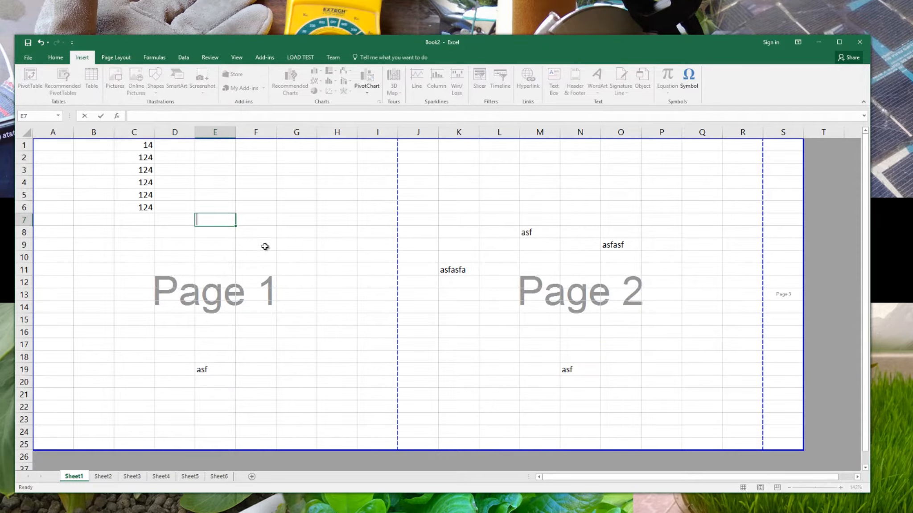
{"action": "type", "text": "asf"}
{"action": "left_click", "coordinate": [337, 319]}
{"action": "type", "text": "asf"}
{"action": "left_click", "coordinate": [72, 314]}
{"action": "type", "text": "asf"}
{"action": "left_click", "coordinate": [735, 355]}
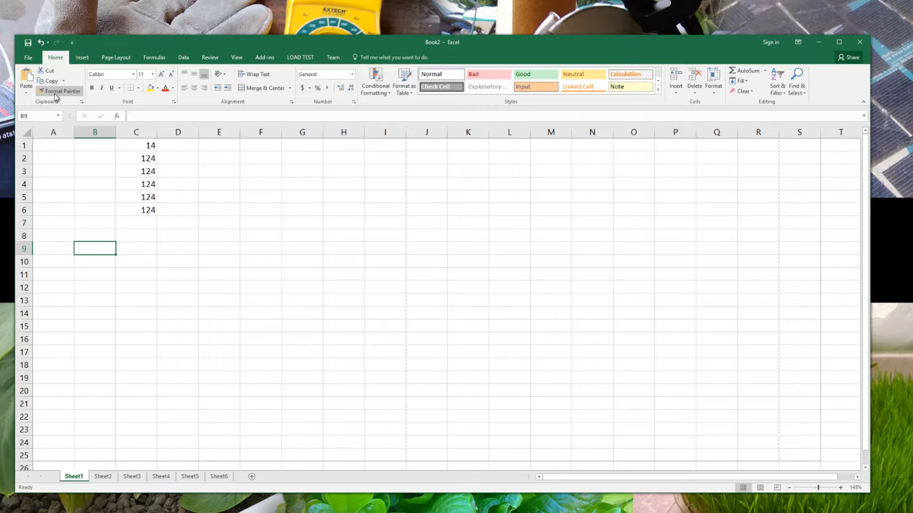
- Look through the fill color, font color and font choices, and set cell B9's font size to 12
{"action": "left_click", "coordinate": [158, 88]}
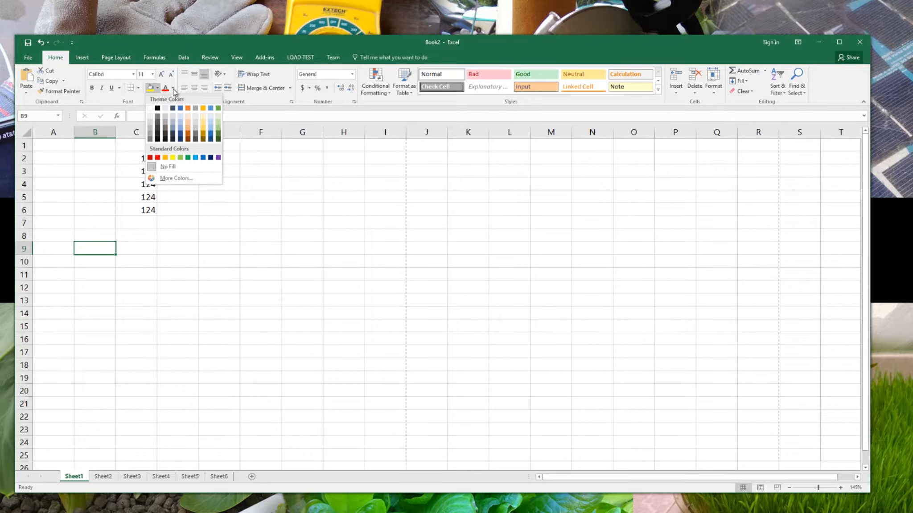
{"action": "left_click", "coordinate": [173, 88]}
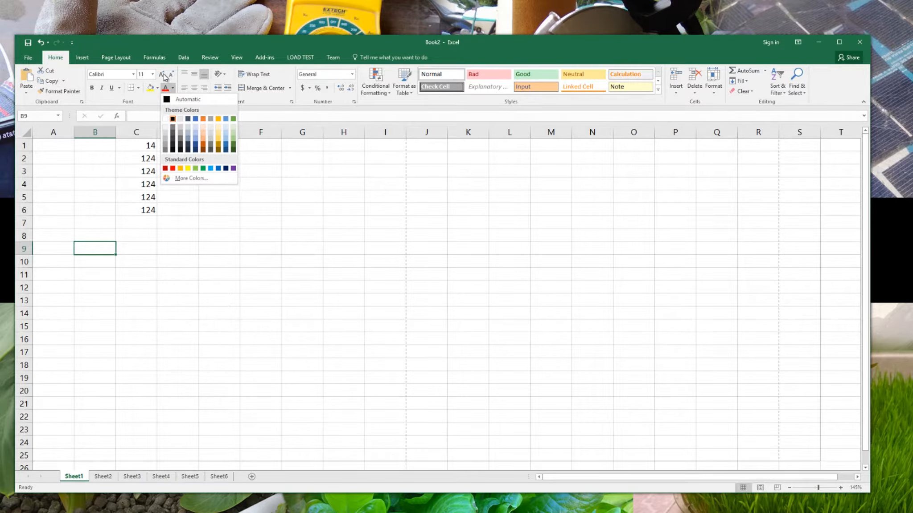
{"action": "left_click", "coordinate": [162, 75]}
{"action": "left_click", "coordinate": [162, 74]}
{"action": "left_click", "coordinate": [169, 75]}
{"action": "left_click", "coordinate": [134, 75]}
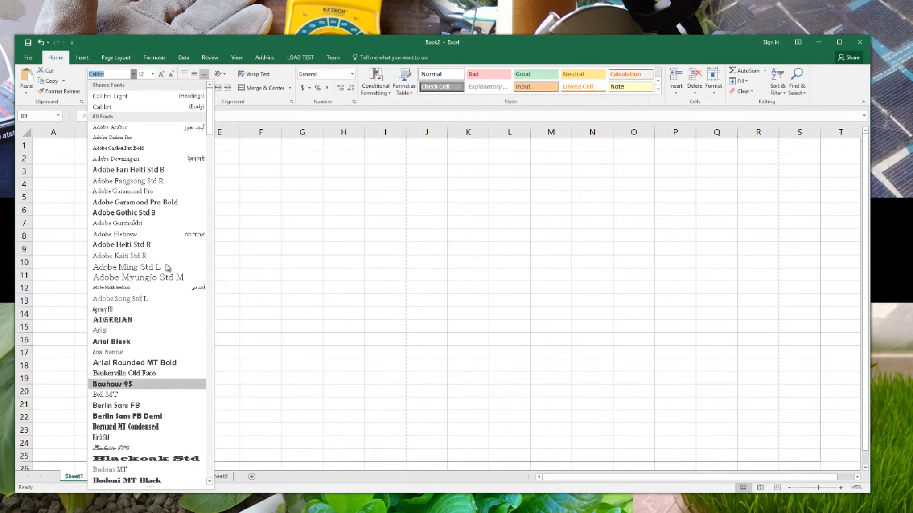
{"action": "left_click", "coordinate": [393, 51]}
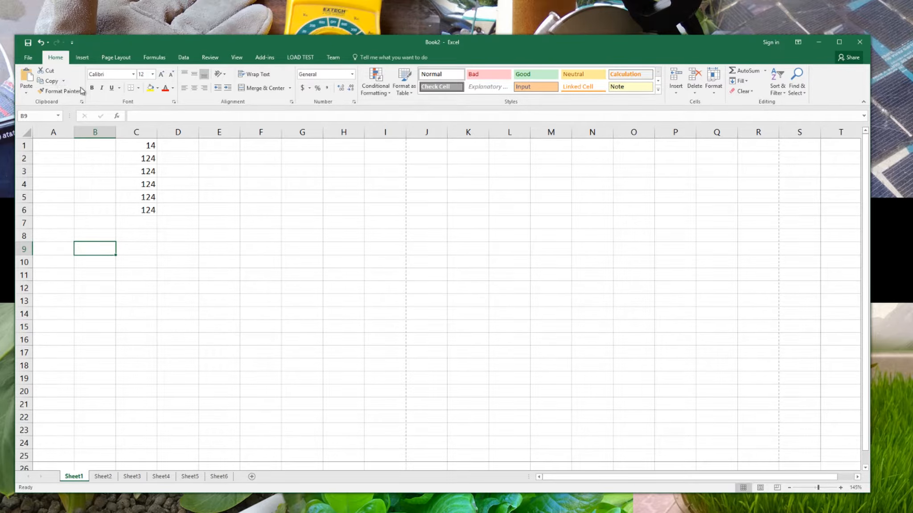
- Examine the Insert commands and the page orientation and paper size choices without changing the page setup
{"action": "left_click", "coordinate": [85, 59]}
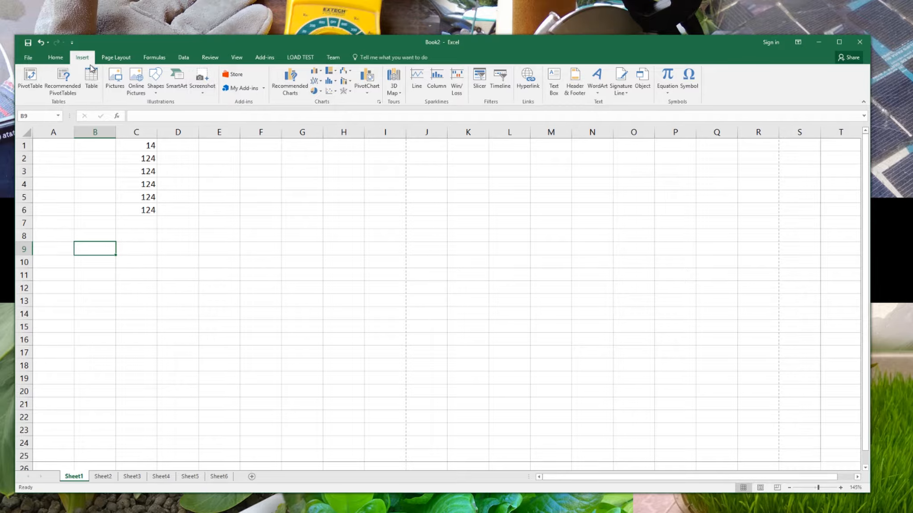
{"action": "left_click", "coordinate": [124, 58]}
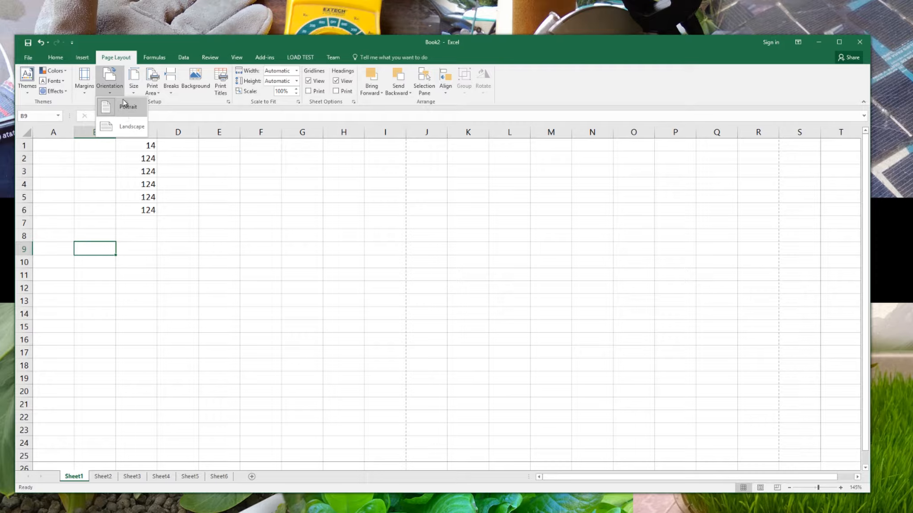
{"action": "left_click", "coordinate": [134, 89]}
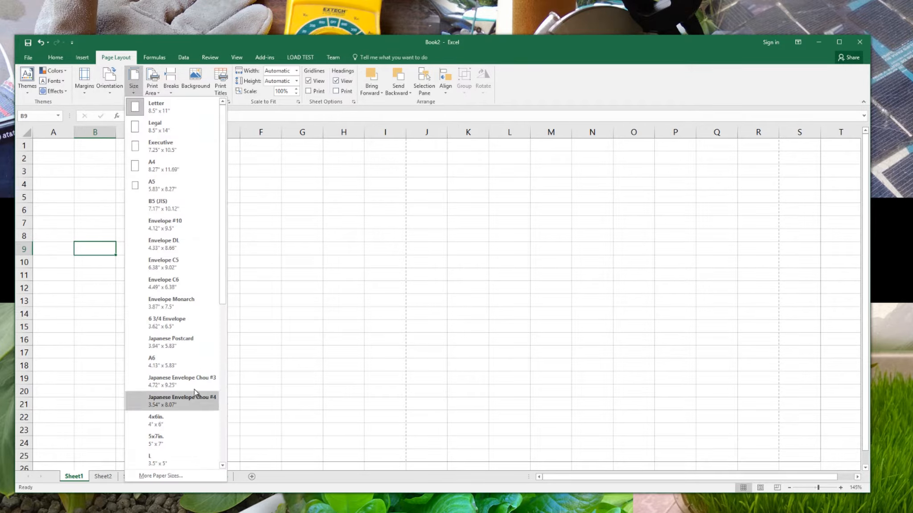
{"action": "left_click", "coordinate": [134, 89]}
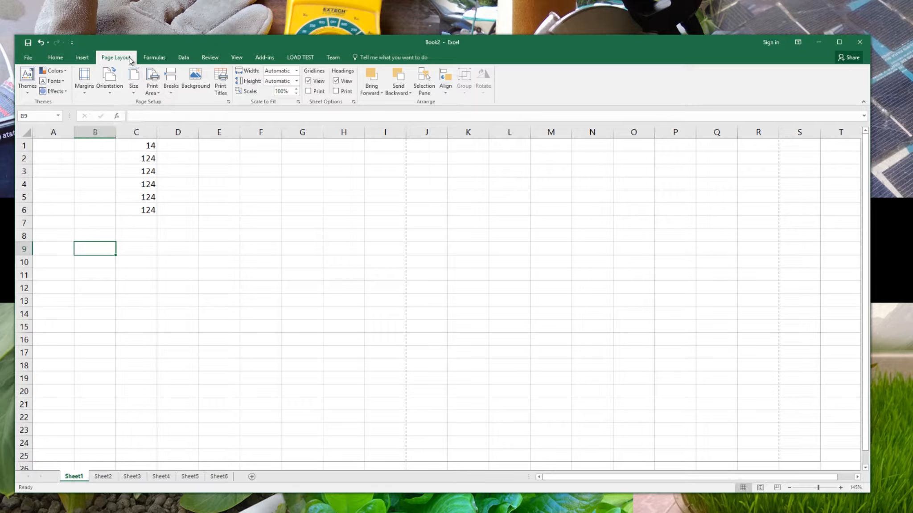
- Total the column in cell C7 with =SUM(C1:C6), looking up SUM among the Math & Trig functions before confirming
{"action": "left_click", "coordinate": [161, 59]}
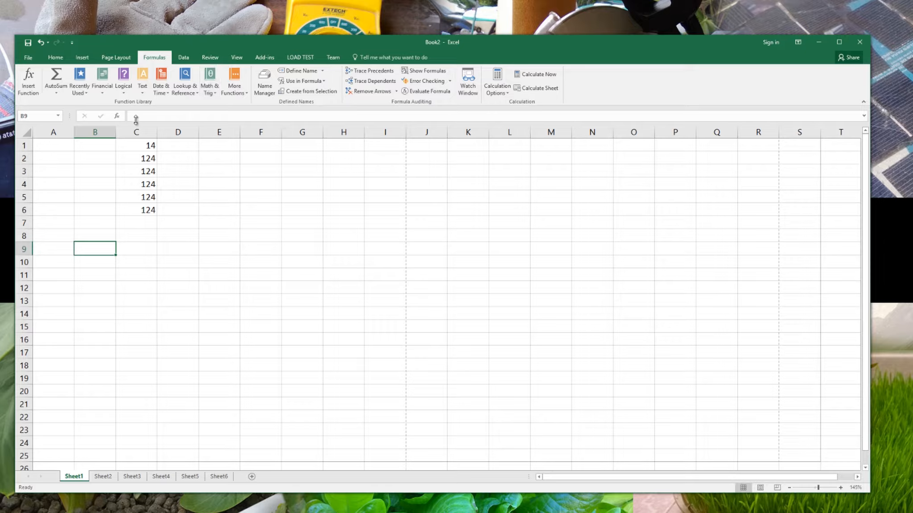
{"action": "left_click", "coordinate": [150, 223]}
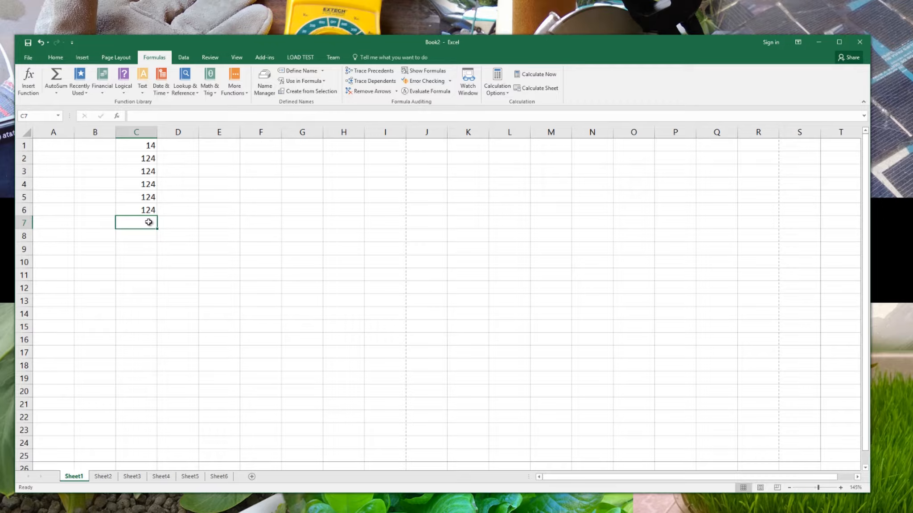
{"action": "key", "text": "alt+equal"}
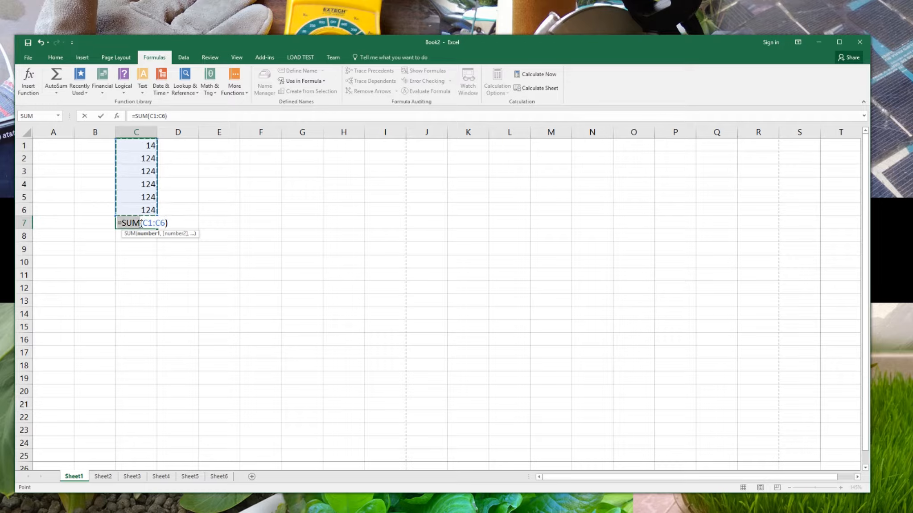
{"action": "left_click", "coordinate": [141, 223]}
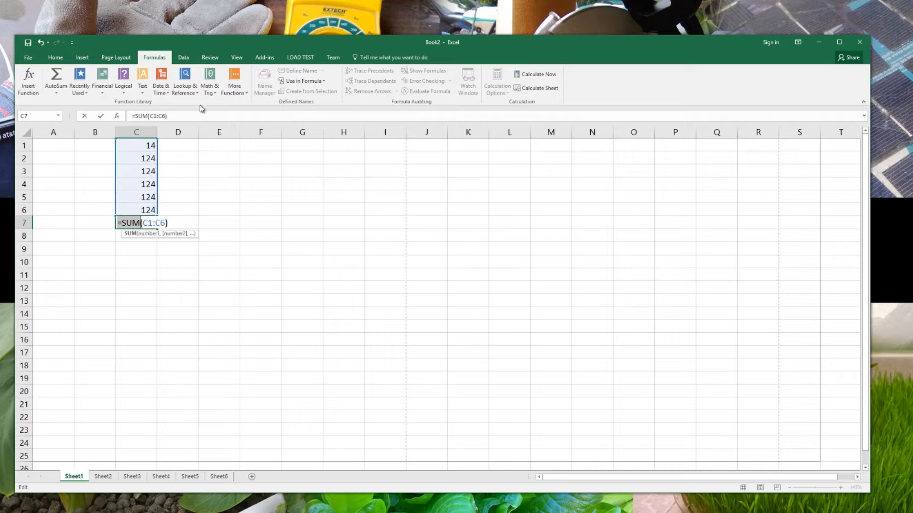
{"action": "left_click", "coordinate": [211, 93]}
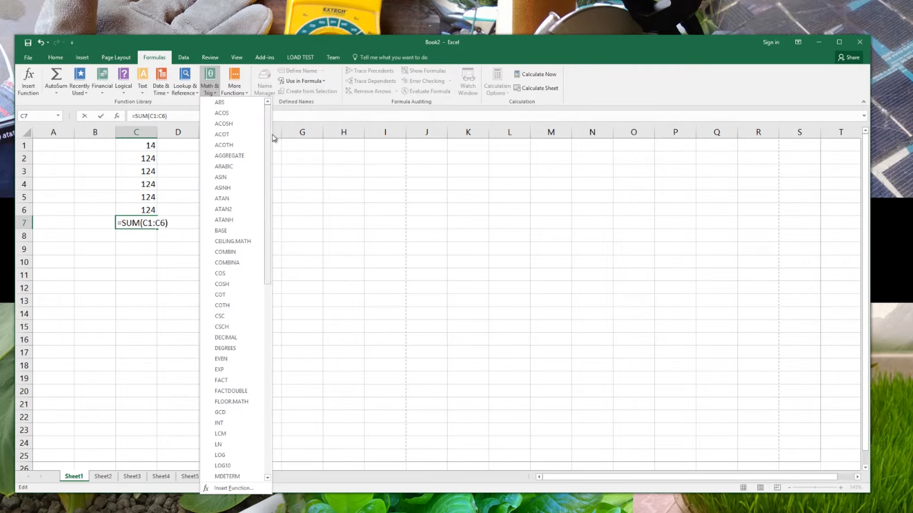
{"action": "left_click_drag", "start_coordinate": [267, 139], "coordinate": [288, 344]}
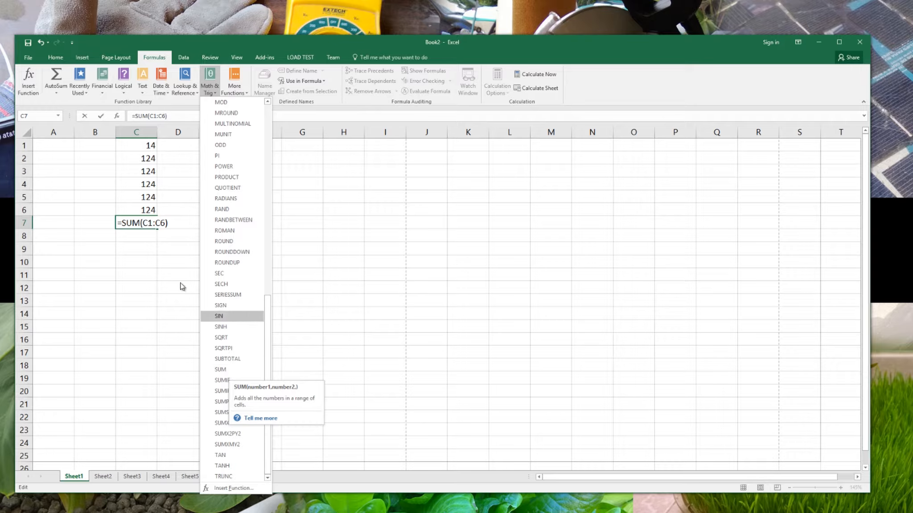
{"action": "double_click", "coordinate": [146, 224]}
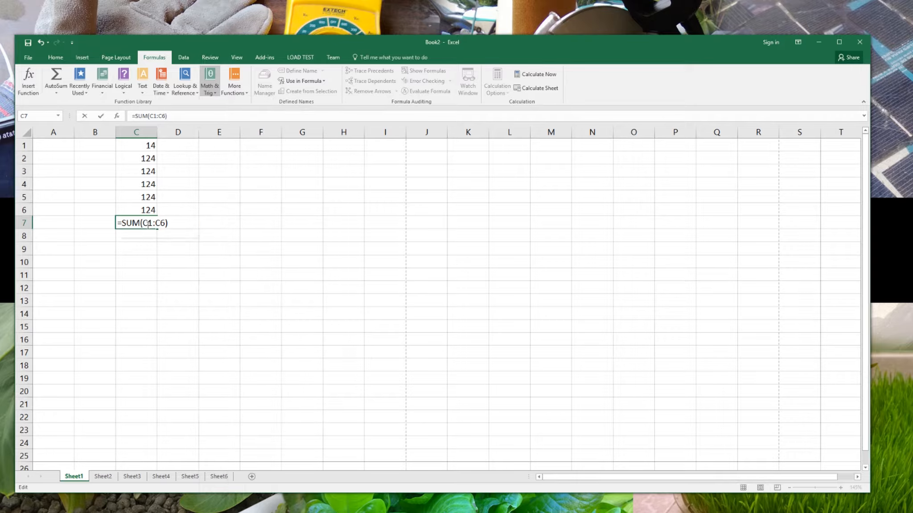
{"action": "left_click_drag", "start_coordinate": [144, 224], "coordinate": [155, 224]}
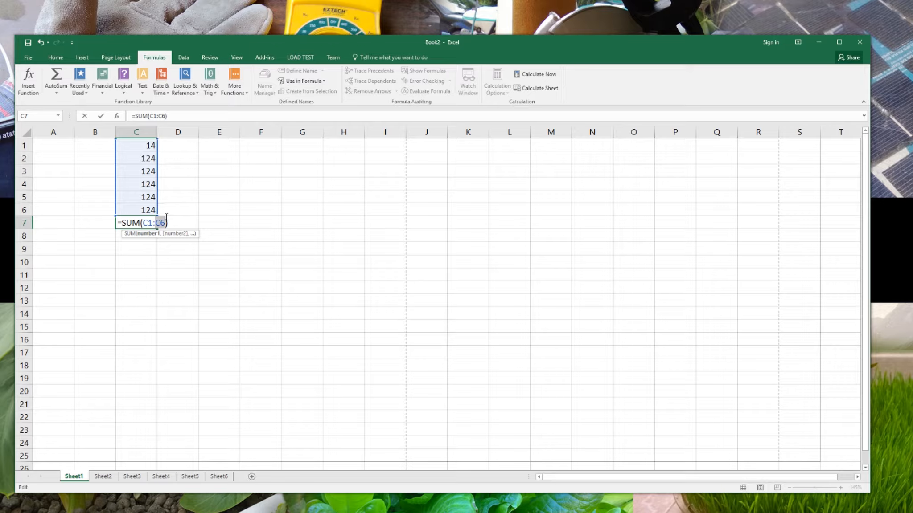
{"action": "key", "text": "Return"}
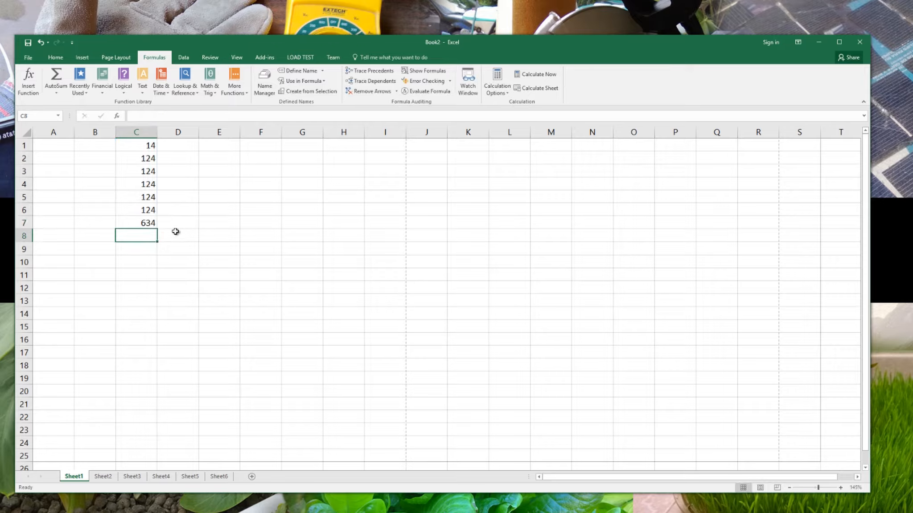
- Select the total in C7, and examine the Lookup & Reference functions and the Data commands
{"action": "left_click", "coordinate": [151, 224]}
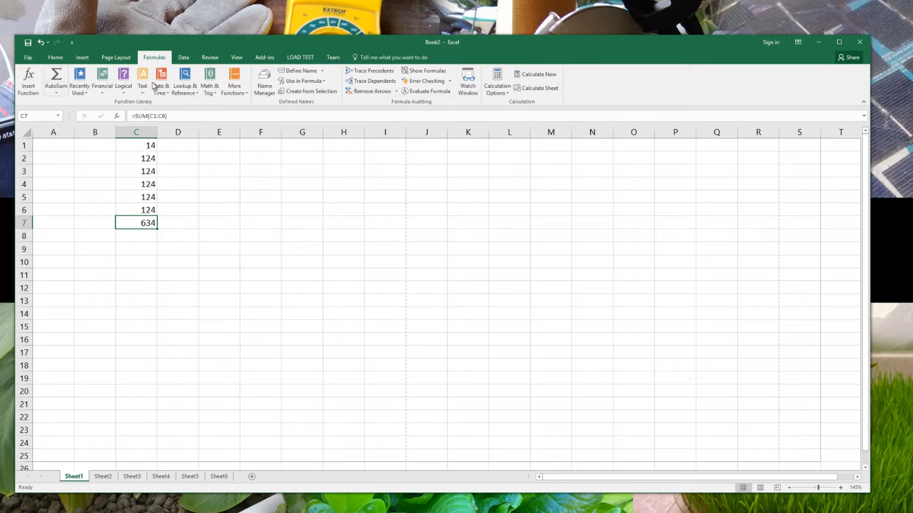
{"action": "left_click", "coordinate": [190, 94]}
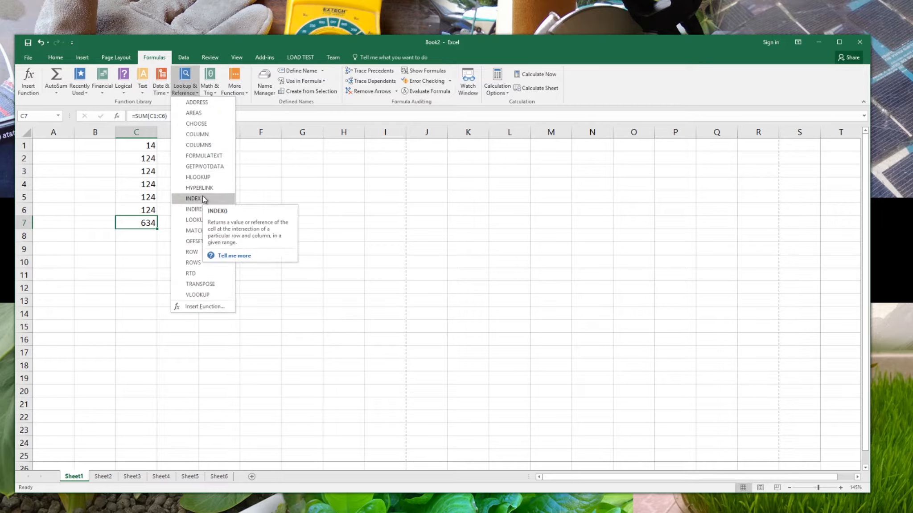
{"action": "left_click", "coordinate": [191, 93]}
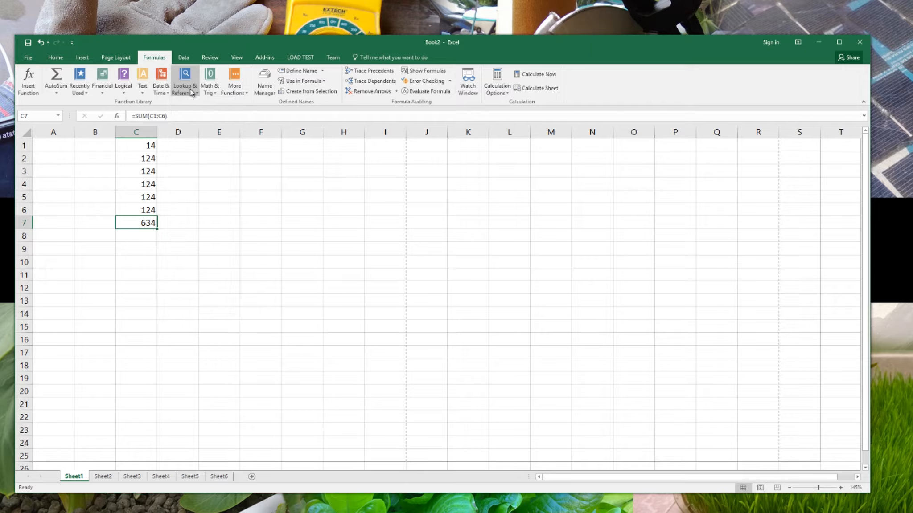
{"action": "left_click", "coordinate": [186, 60]}
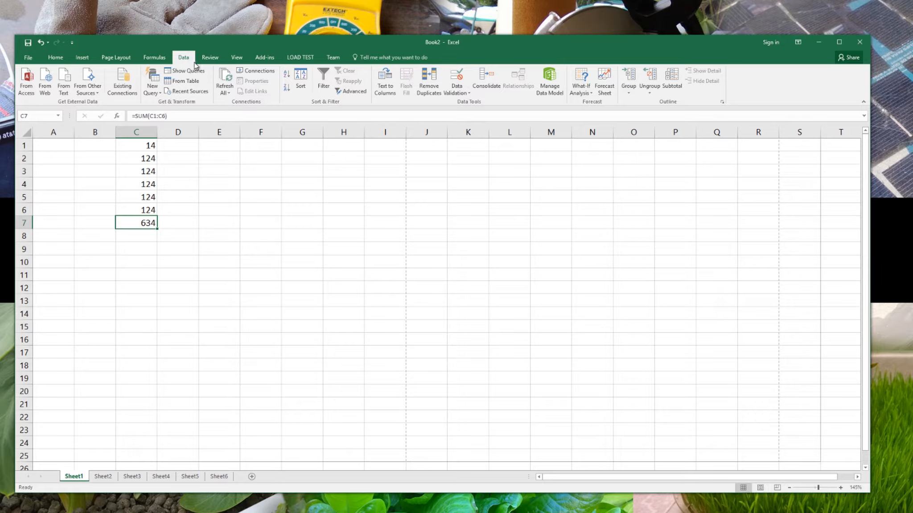
- Add the comment "This is great!" to cell C7 and move its box slightly right and up
{"action": "left_click", "coordinate": [210, 59]}
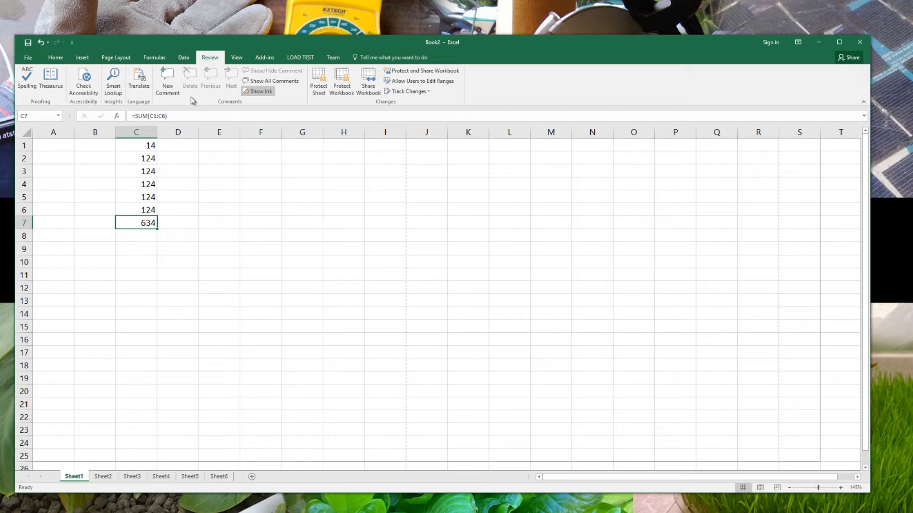
{"action": "left_click", "coordinate": [166, 90]}
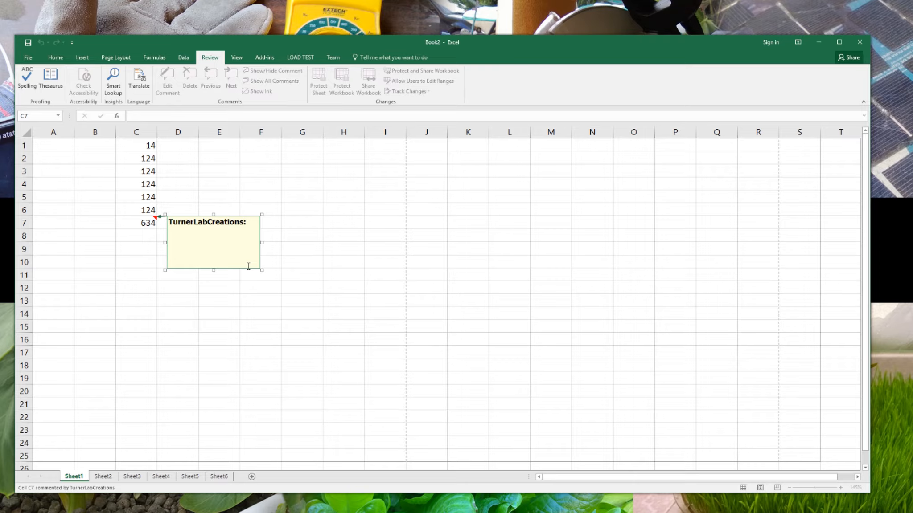
{"action": "key", "text": "BackSpace"}
{"action": "type", "text": "This is great!"}
{"action": "left_click", "coordinate": [261, 209]}
{"action": "left_click_drag", "start_coordinate": [261, 209], "coordinate": [285, 202]}
{"action": "left_click", "coordinate": [200, 300]}
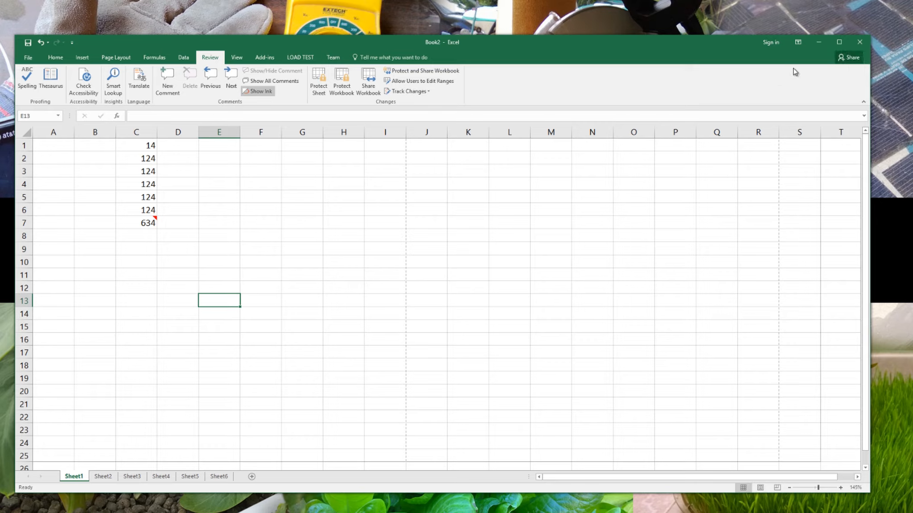
- Open the workbook's sharing options and view the comment attached to cell C7
{"action": "left_click", "coordinate": [852, 57]}
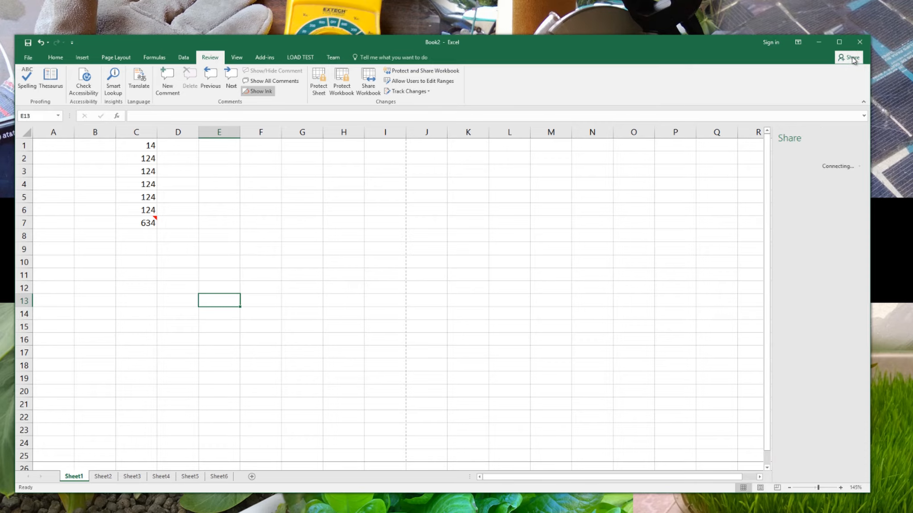
{"action": "left_click", "coordinate": [262, 203]}
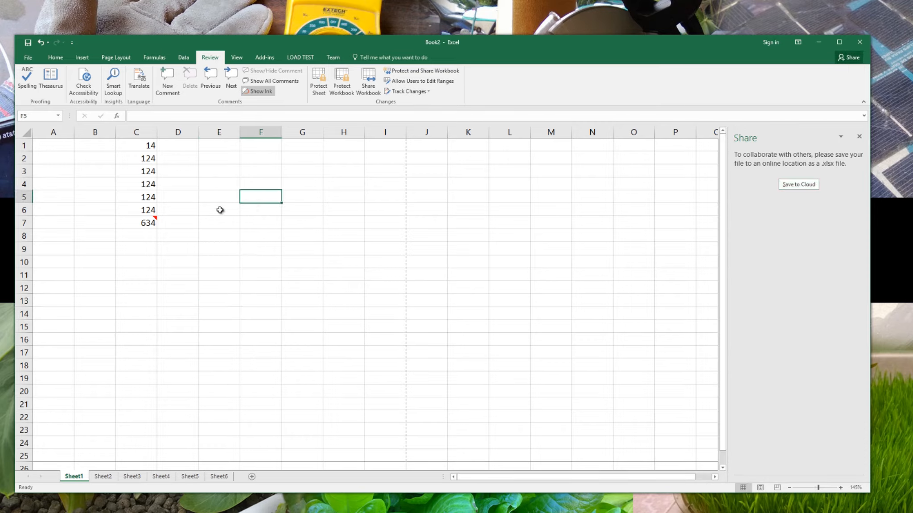
{"action": "mouse_move", "coordinate": [149, 222]}
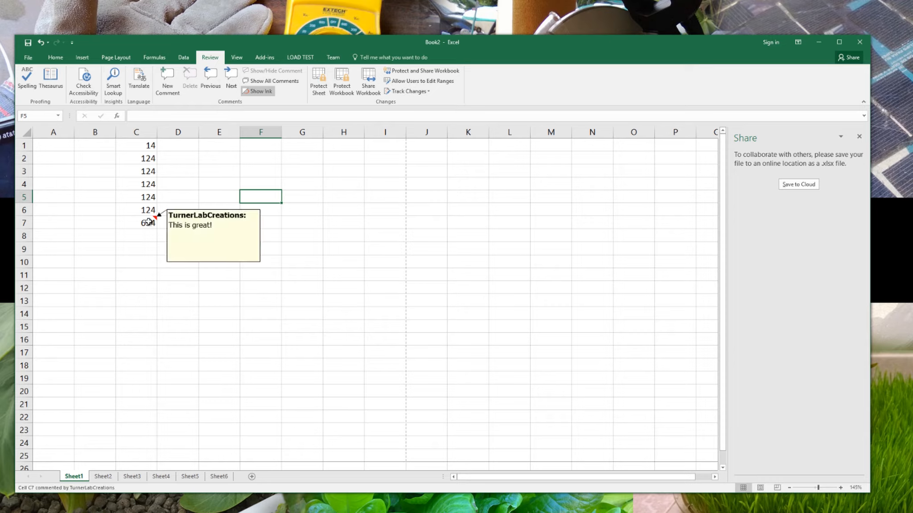
{"action": "left_click", "coordinate": [343, 248]}
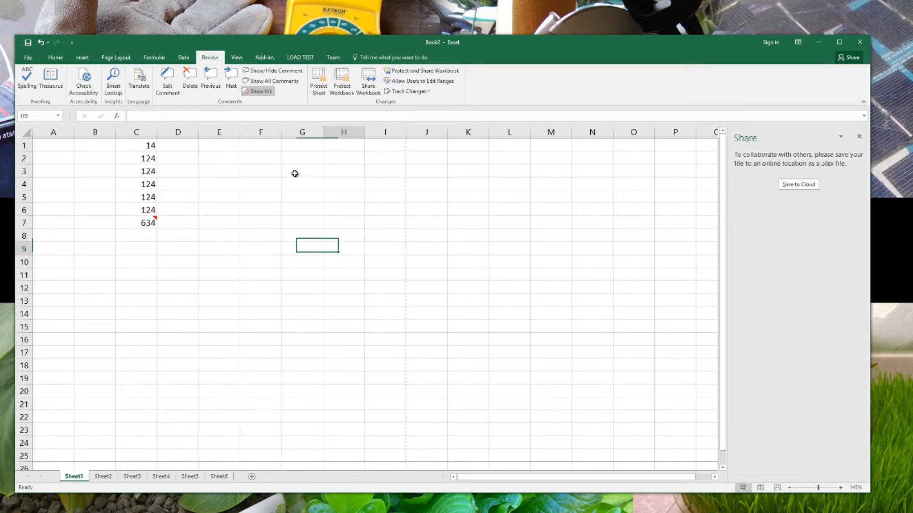
- Turn on the permanent display of all comments on the sheet, and select cell F3
{"action": "left_click", "coordinate": [276, 81]}
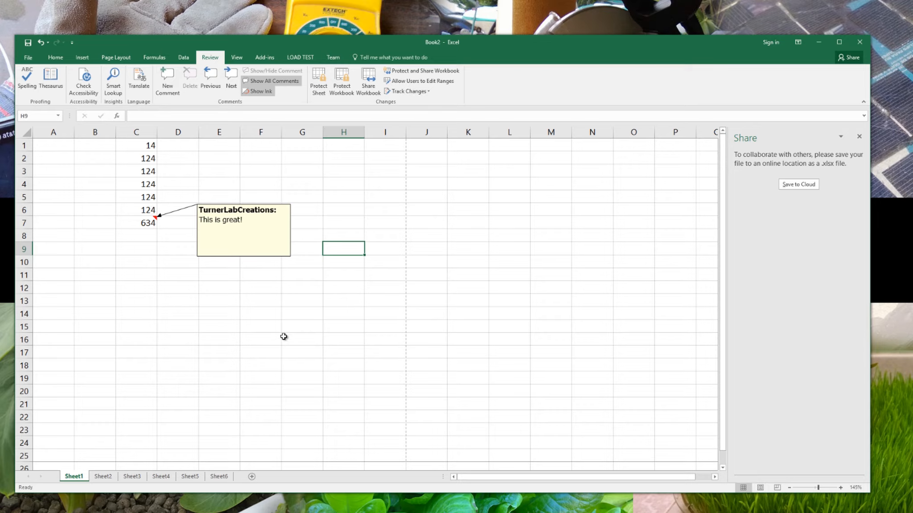
{"action": "left_click", "coordinate": [261, 217]}
{"action": "left_click", "coordinate": [332, 198]}
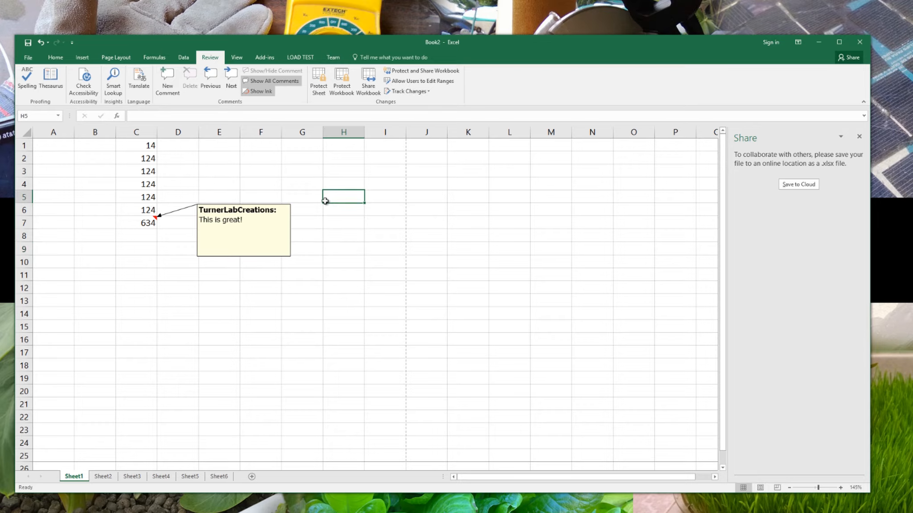
{"action": "left_click", "coordinate": [266, 171]}
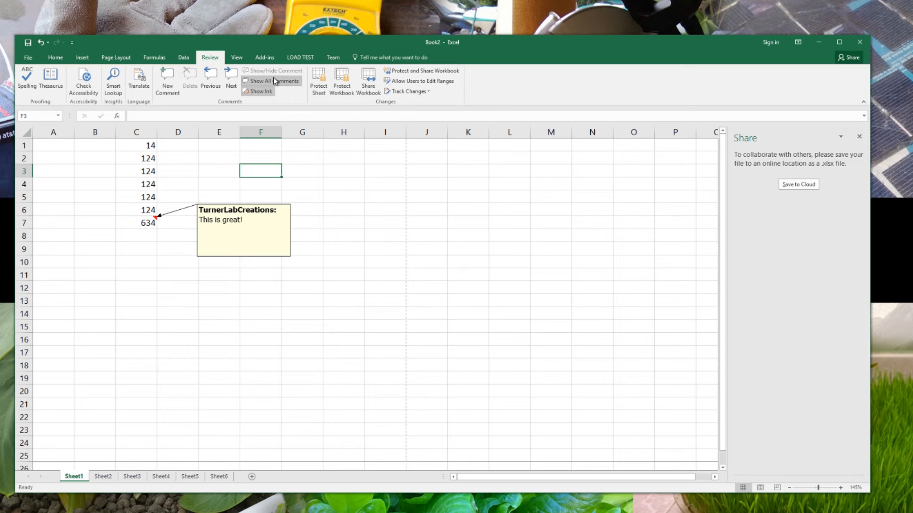
- Examine the View commands and the Freeze Panes options without applying any of them
{"action": "left_click", "coordinate": [240, 58]}
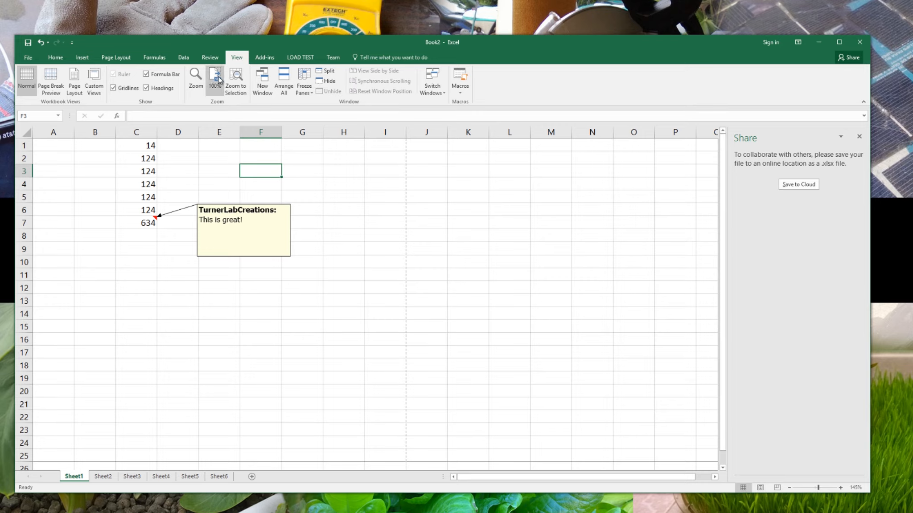
{"action": "left_click", "coordinate": [304, 85]}
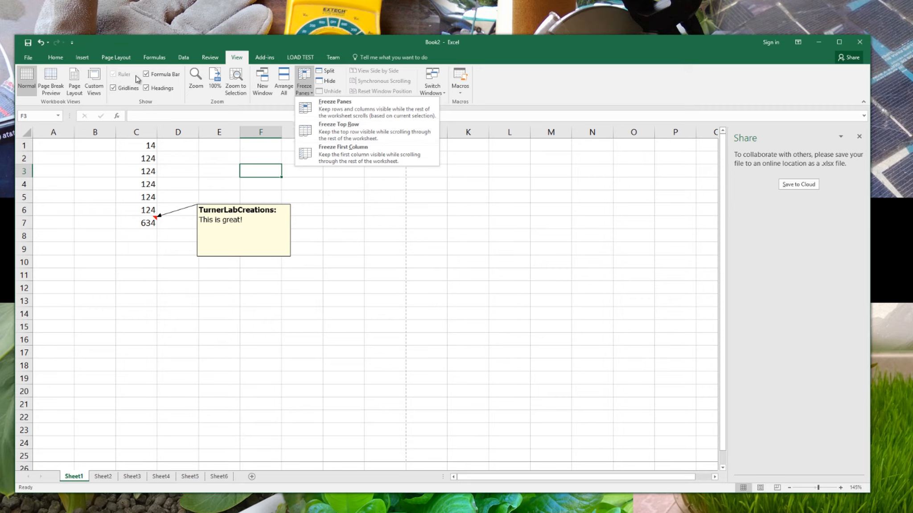
{"action": "left_click", "coordinate": [181, 42]}
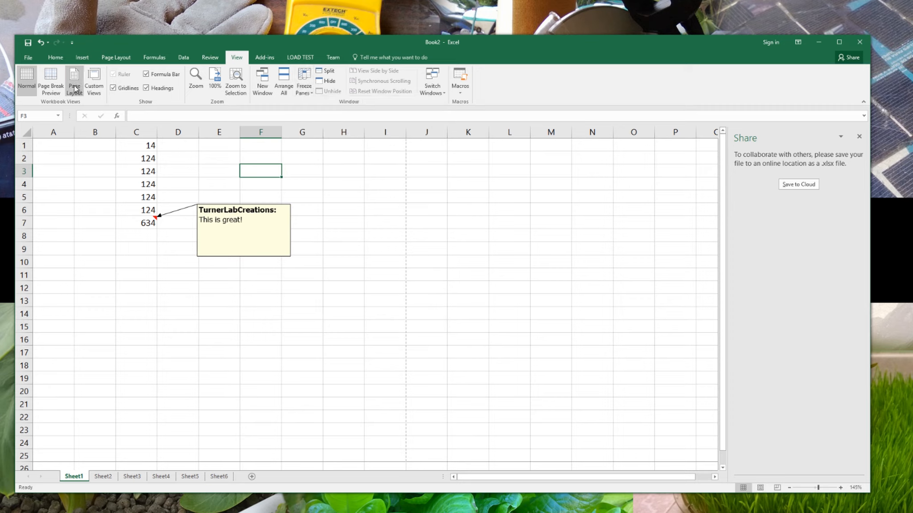